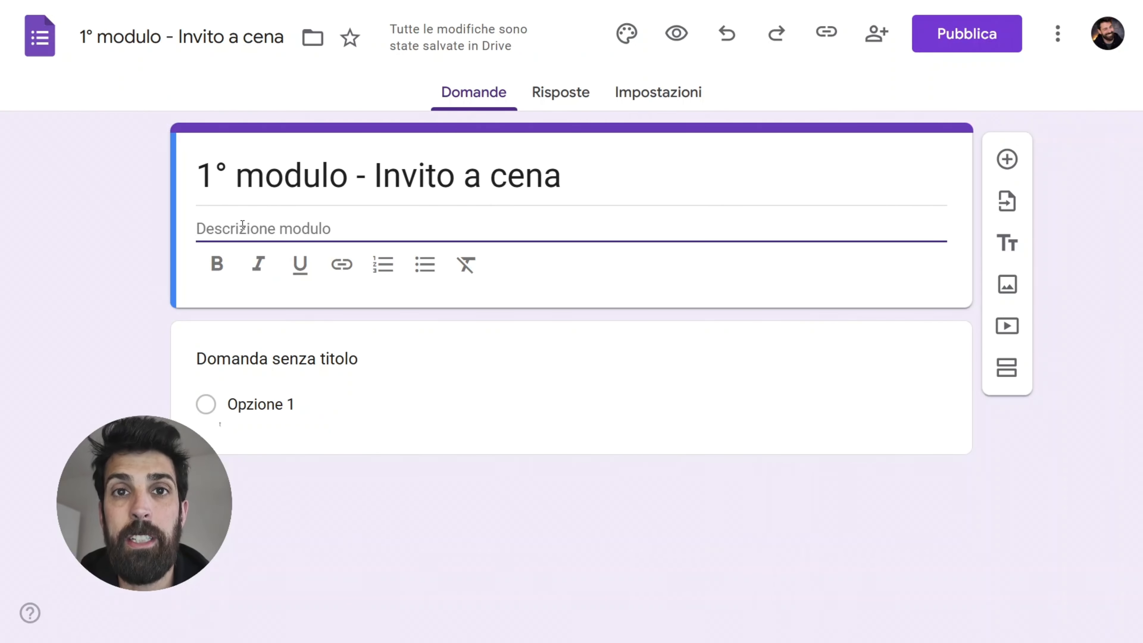
- Enter the form description "Ciao ragazzi, per essere più organizzati ho creato un Google Moduli per raccogliere le adesioni alla cena del 1° maggio!"
text(Ciao ragazzi, per essere più organizzati ho creato un Google Moduli per raccogliere le adesioni alla cena del 1° maggio!  Aspetto le vostre risposte!  Grazie!  Danilo)
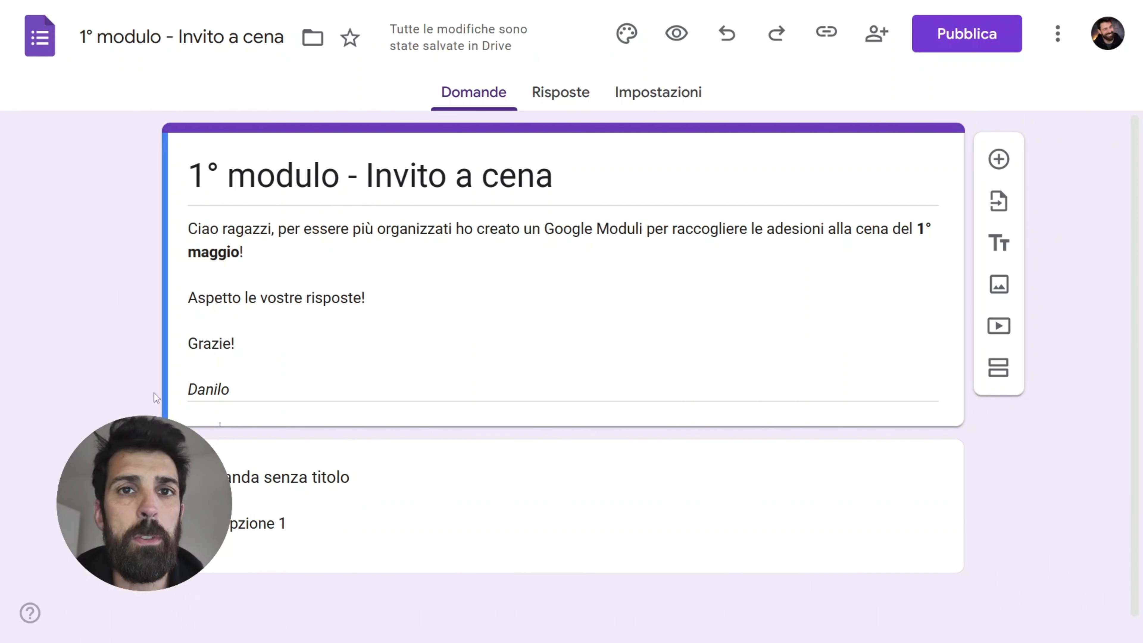
scroll(284, 487, down, 1)
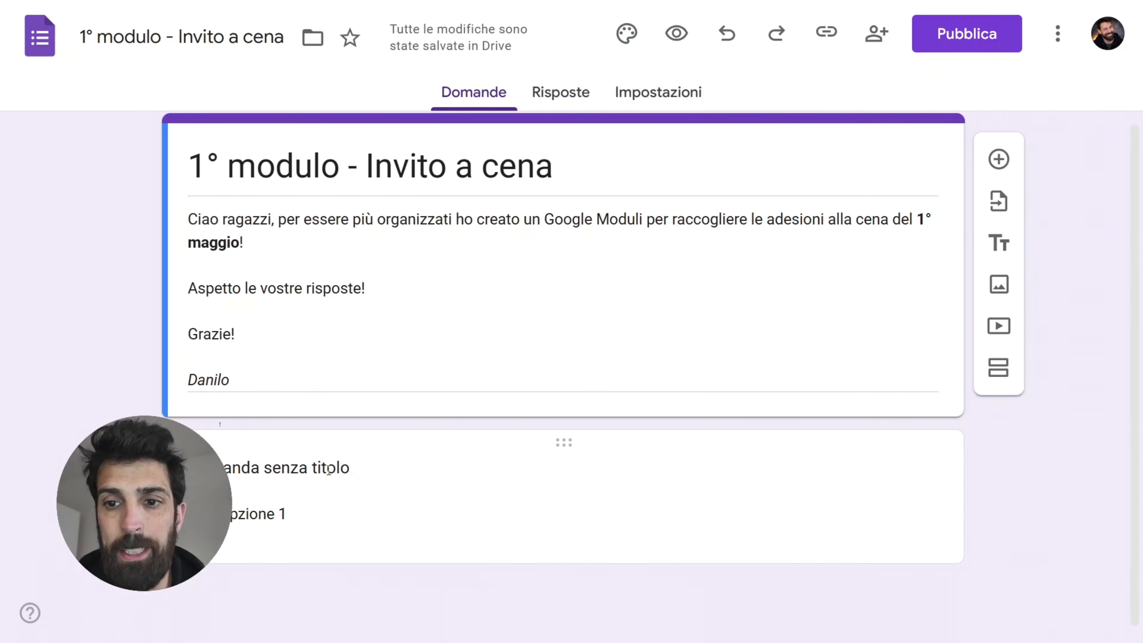
- Turn the untitled multiple-choice question into a short-answer question (Risposta breve) titled "Cognome e nome"
click(317, 446)
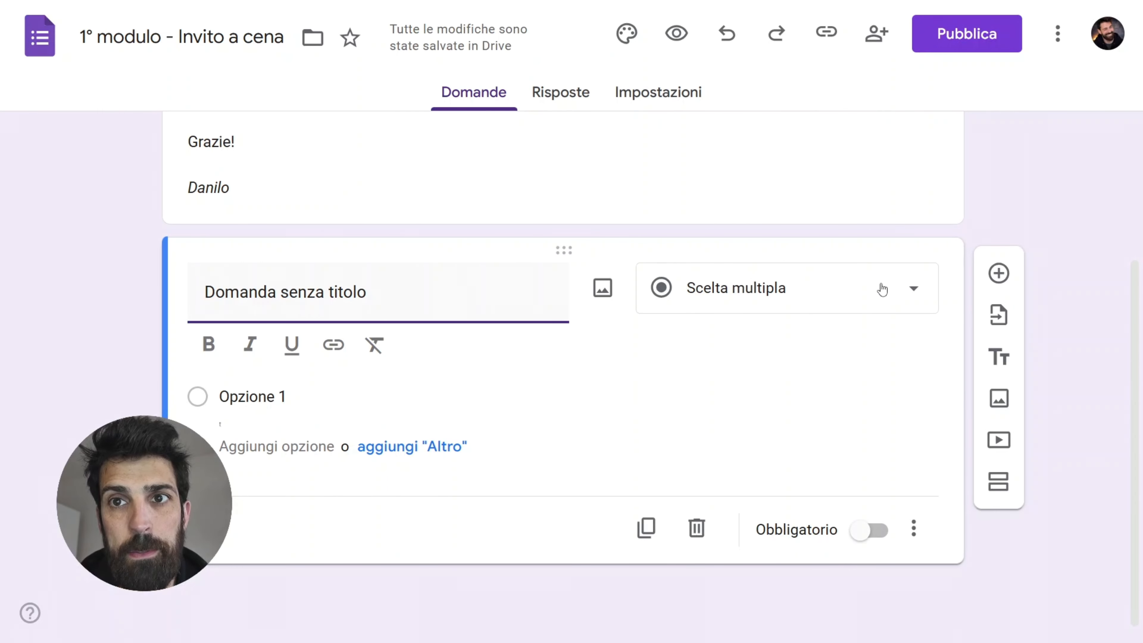
click(881, 289)
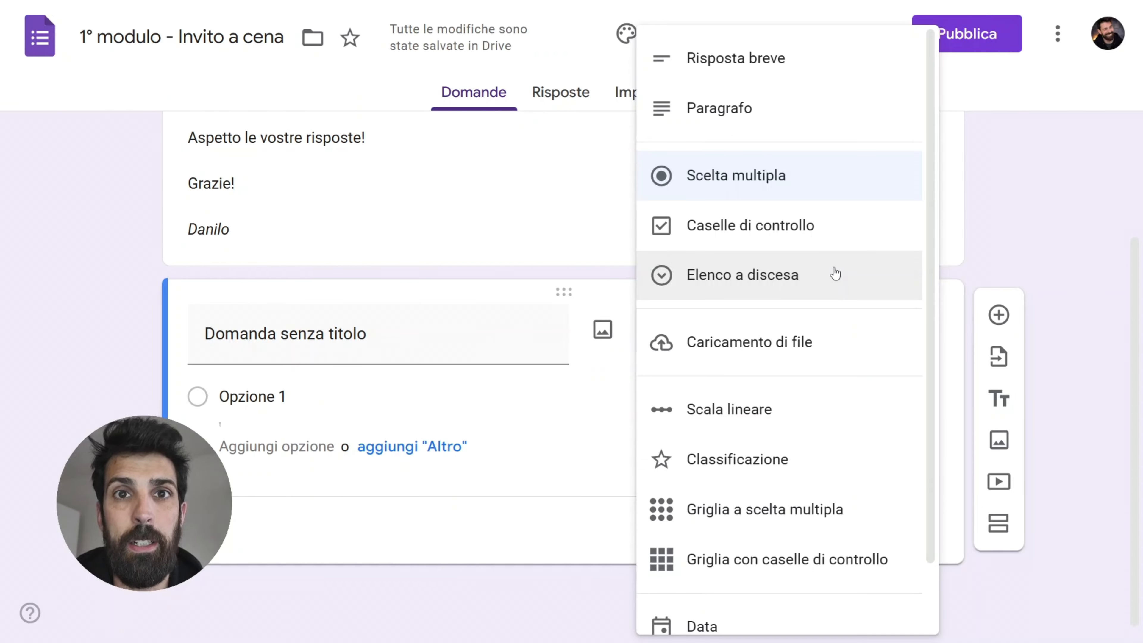
scroll(835, 273, down, 2)
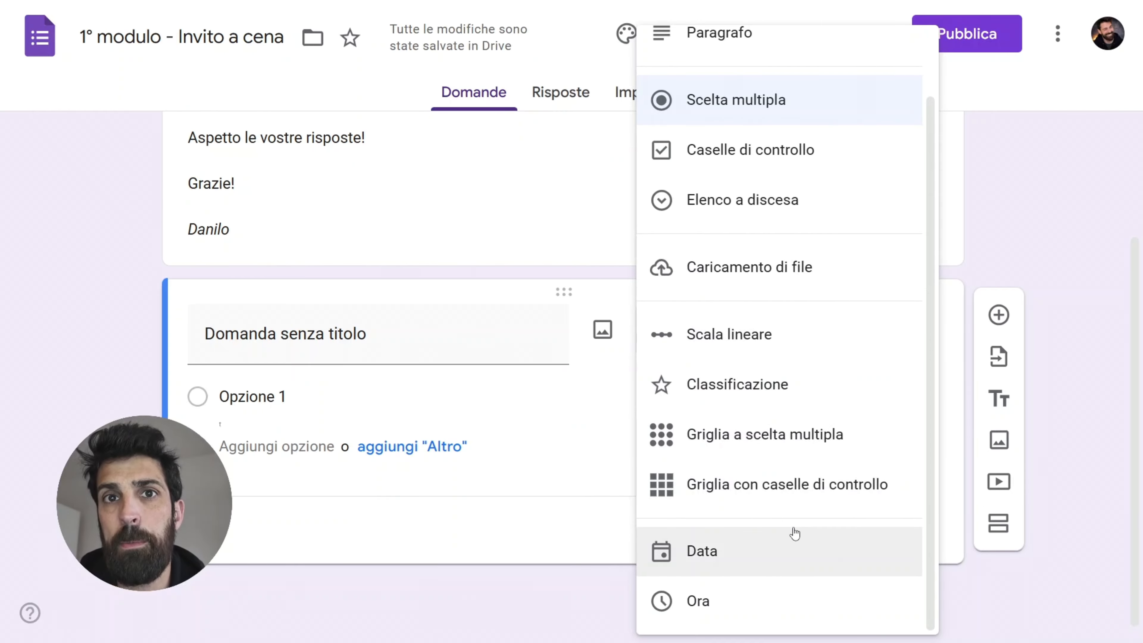
click(498, 588)
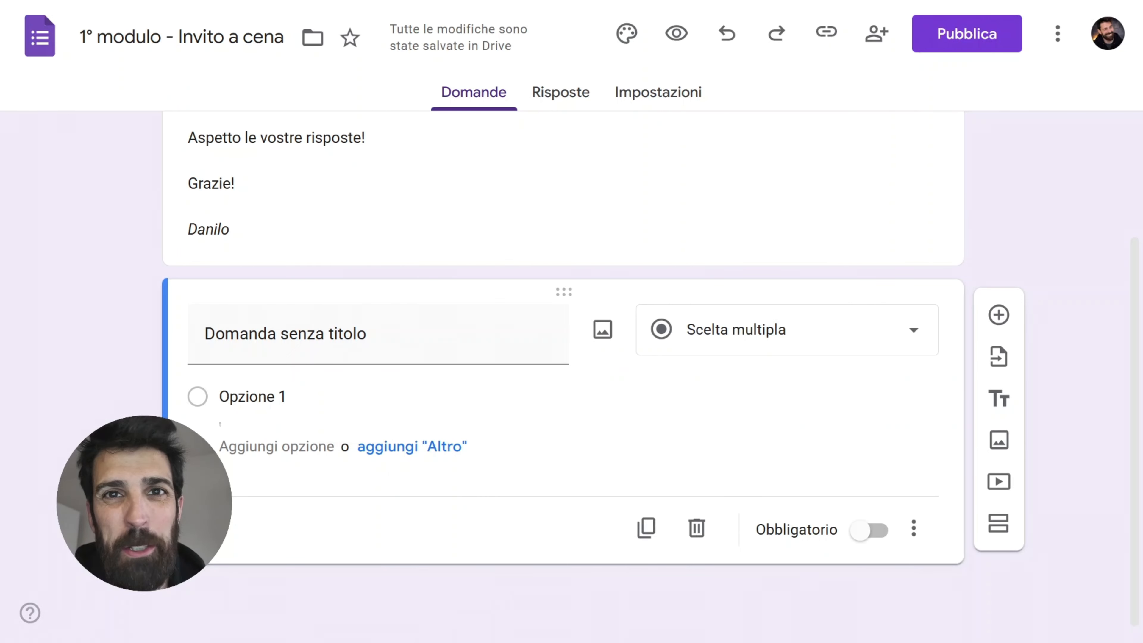
click(827, 341)
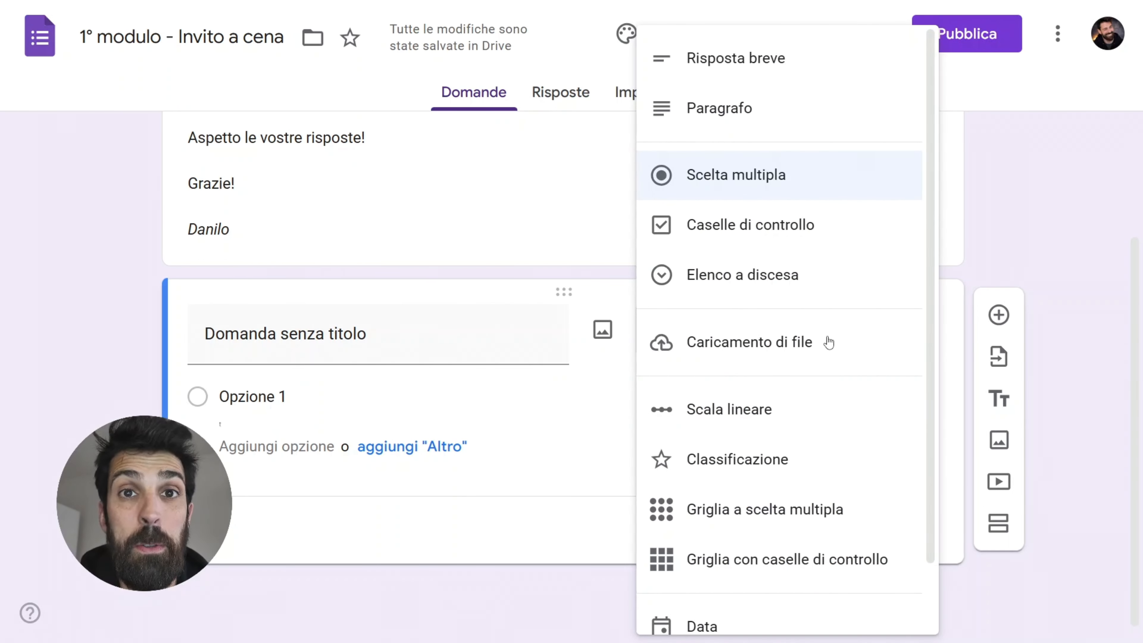
click(740, 50)
click(484, 369)
text(Cognome e nome)
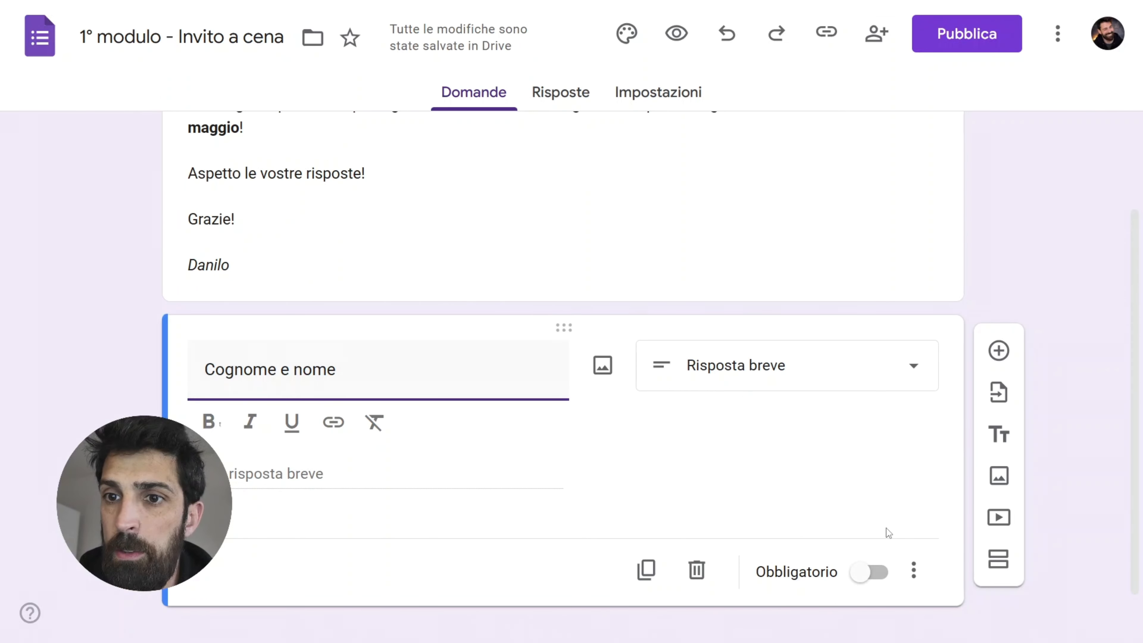
- Add the description "Se ti conosco solo con il tuo soprannome, usa quello! 😁" to the name question and make it required
click(913, 572)
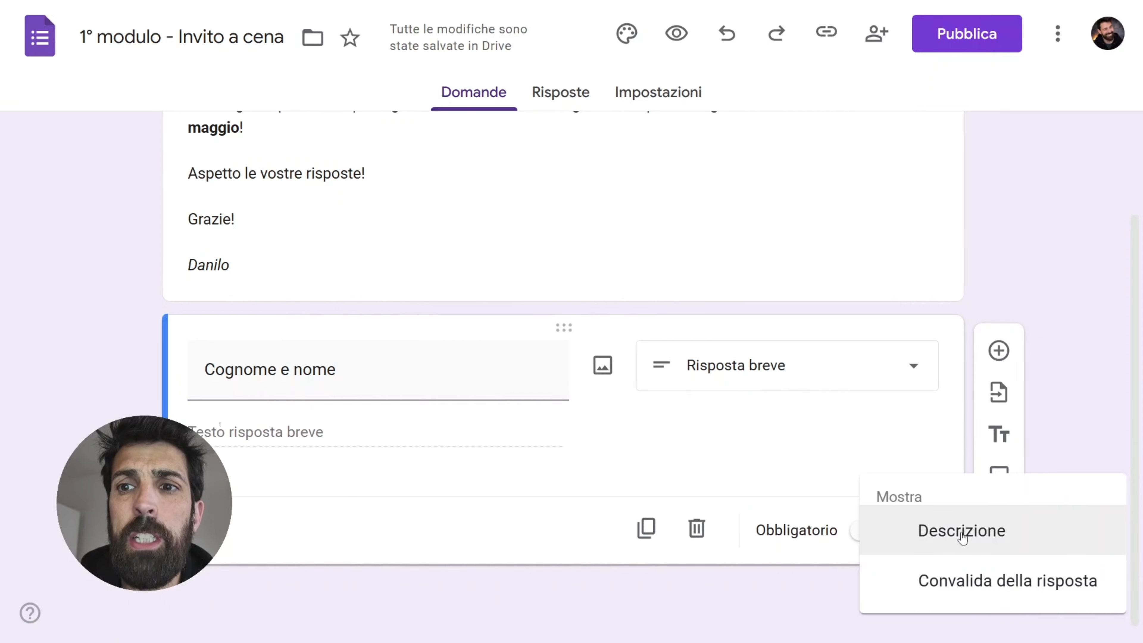
click(949, 538)
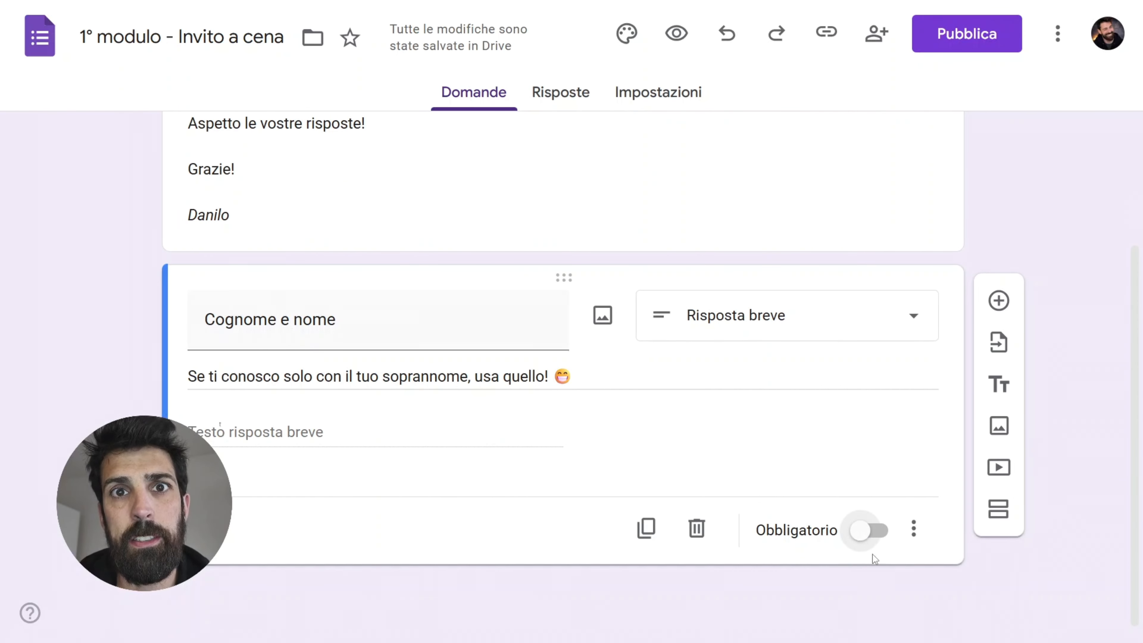
click(871, 533)
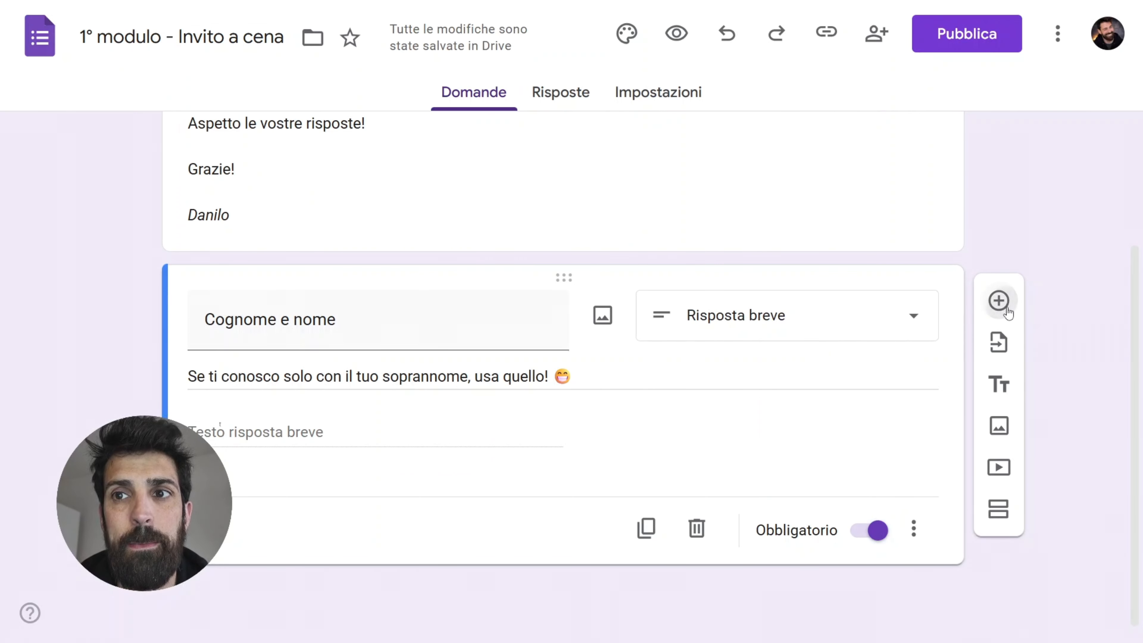
- Add a new short-answer question titled "Mail" below the name question
click(999, 301)
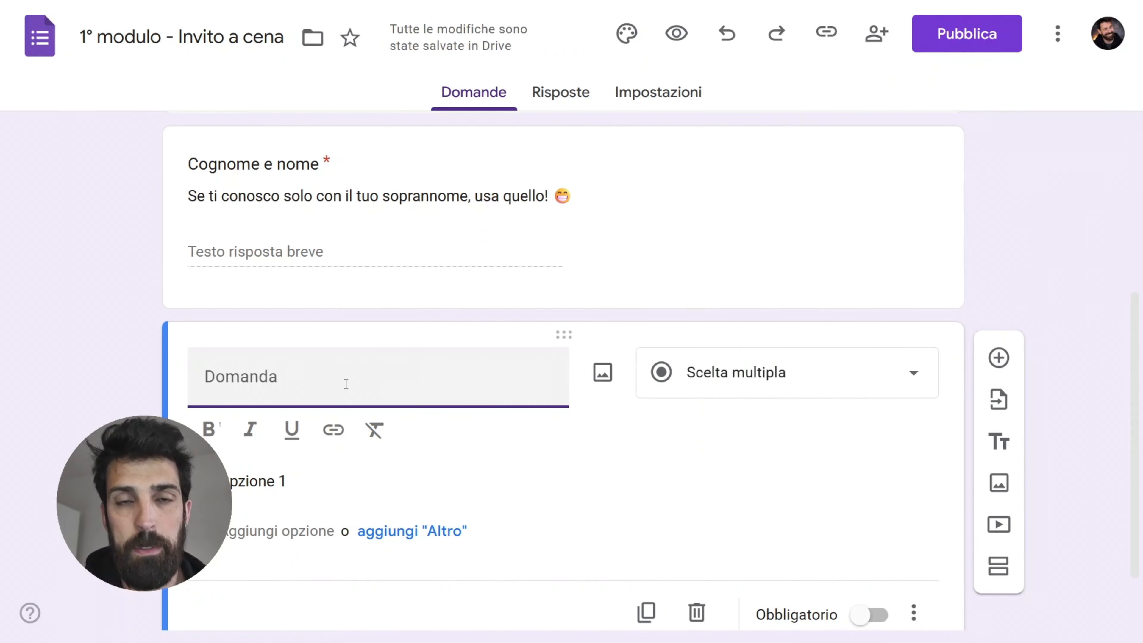
text(Mail)
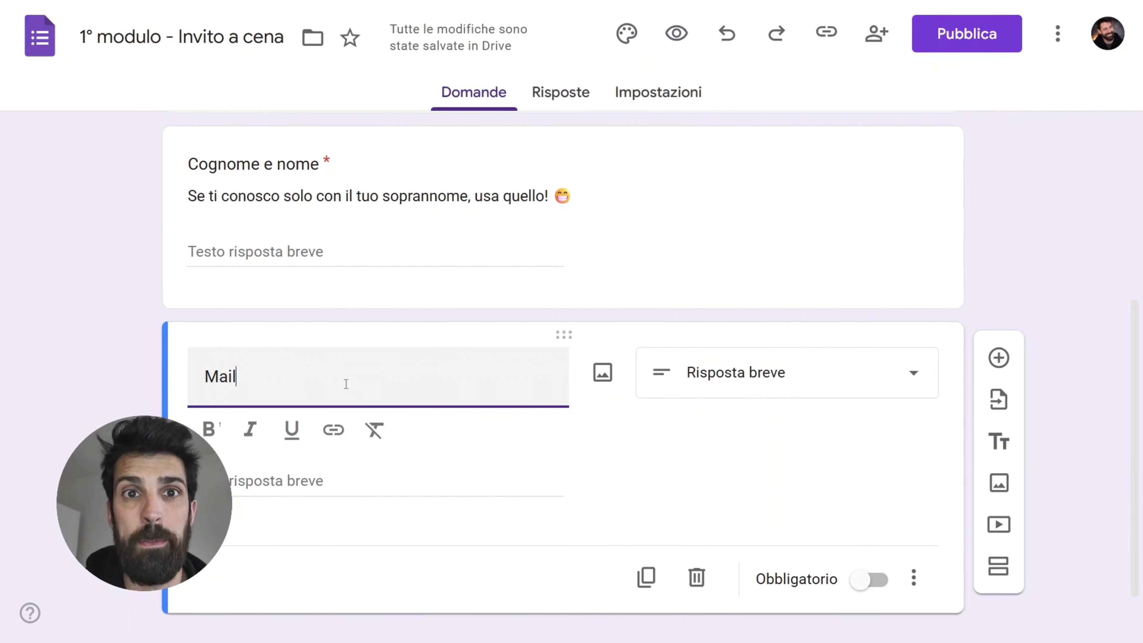
scroll(346, 383, down, 1)
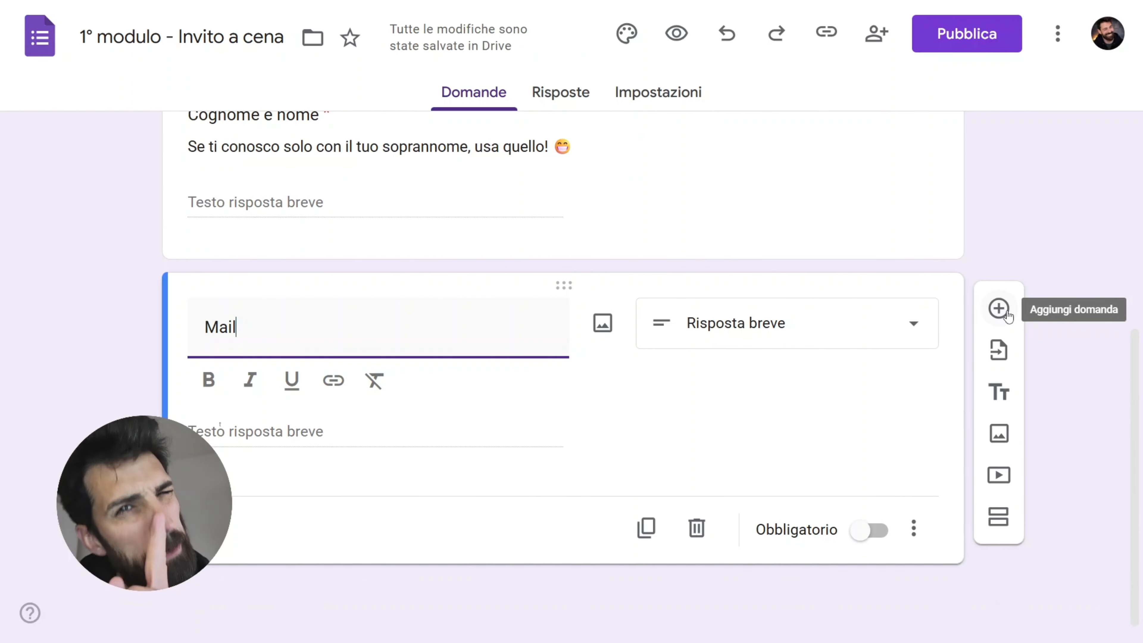
click(307, 537)
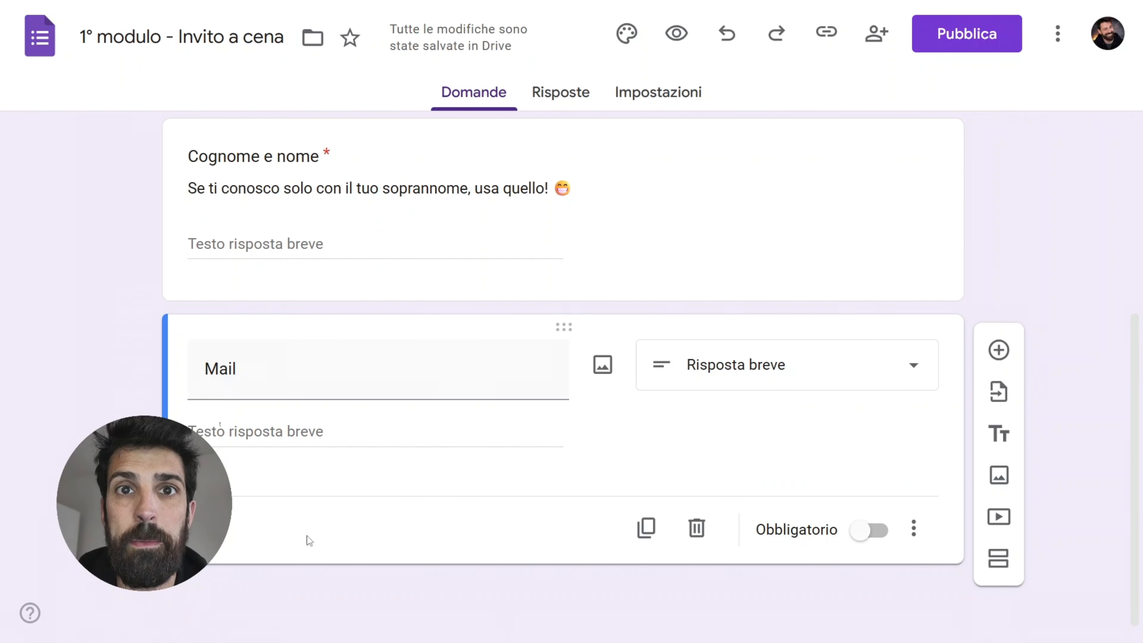
- Add response validation to the "Mail" question, requiring text in the Email format
click(916, 530)
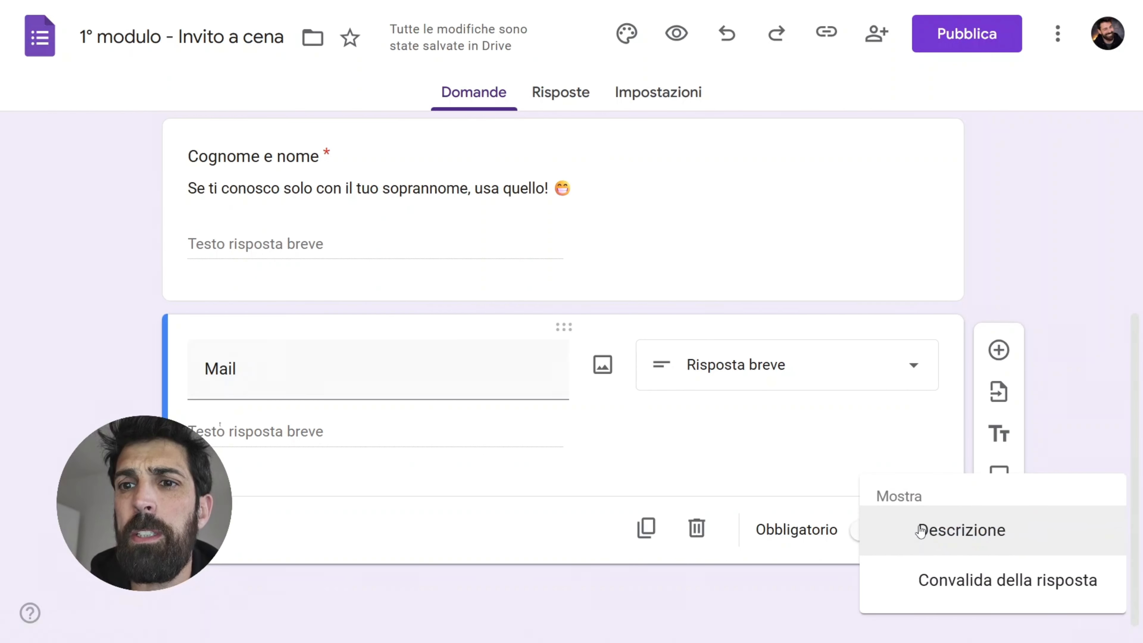
click(929, 585)
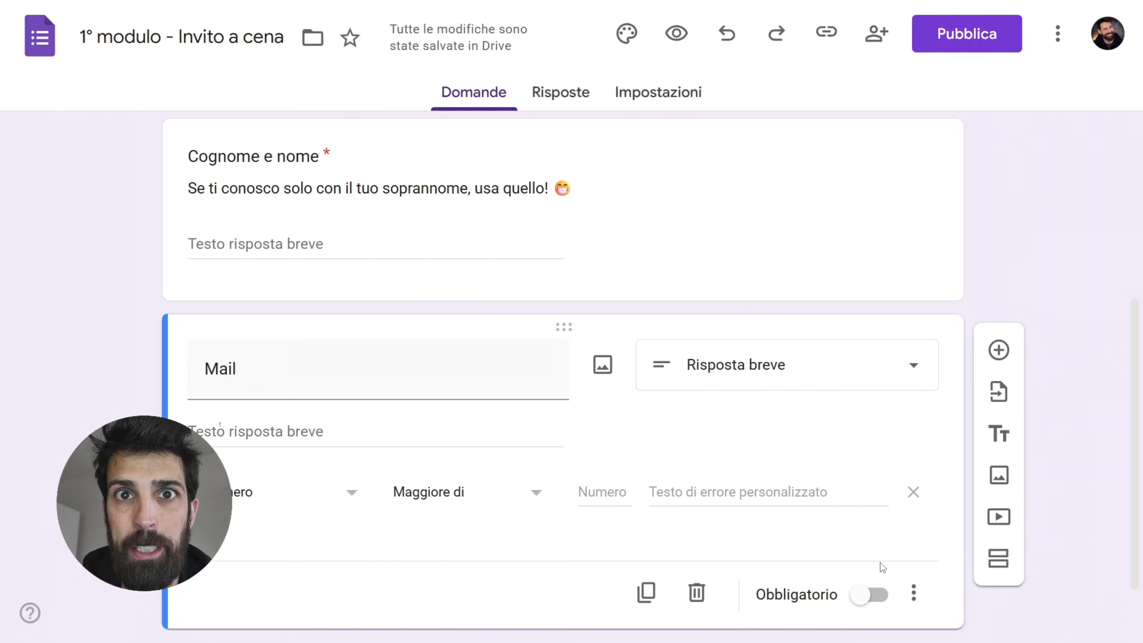
click(331, 498)
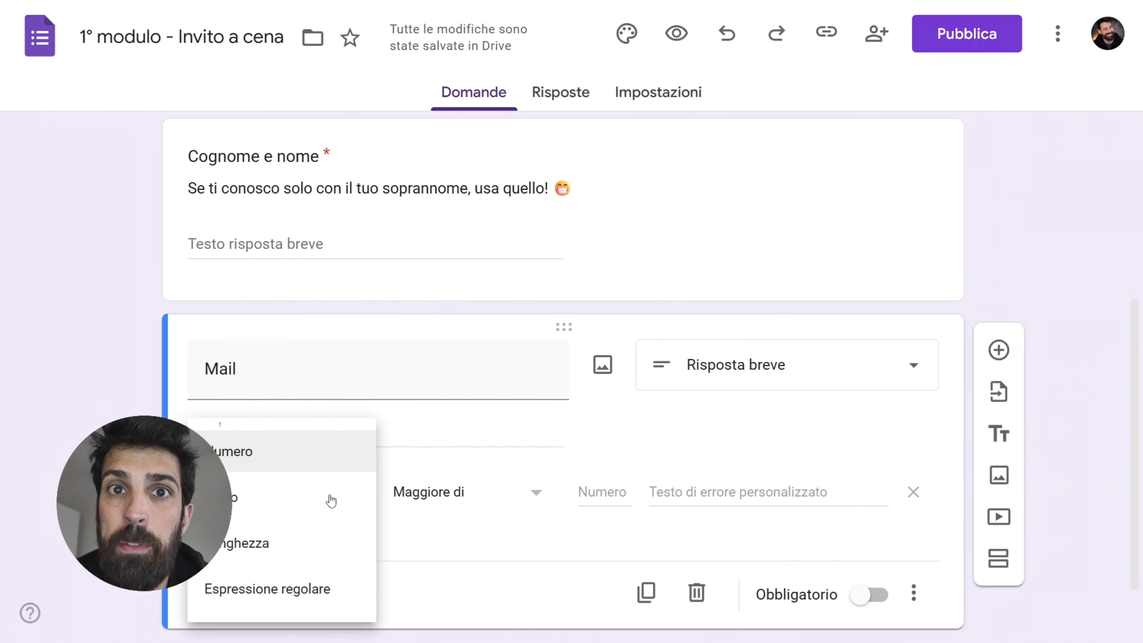
click(317, 512)
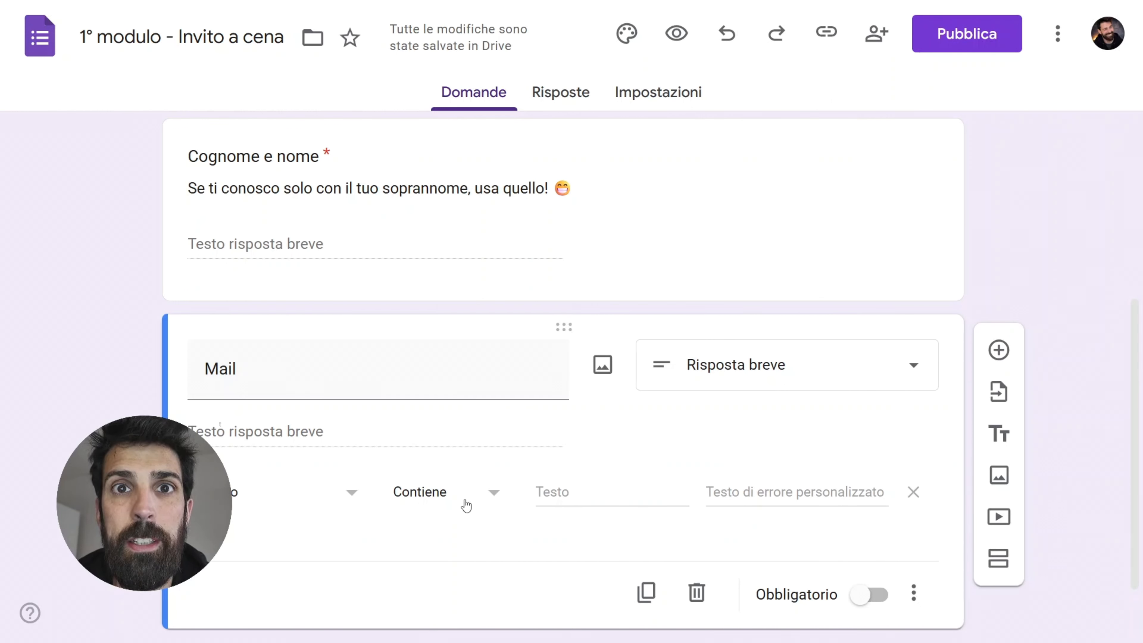
click(466, 506)
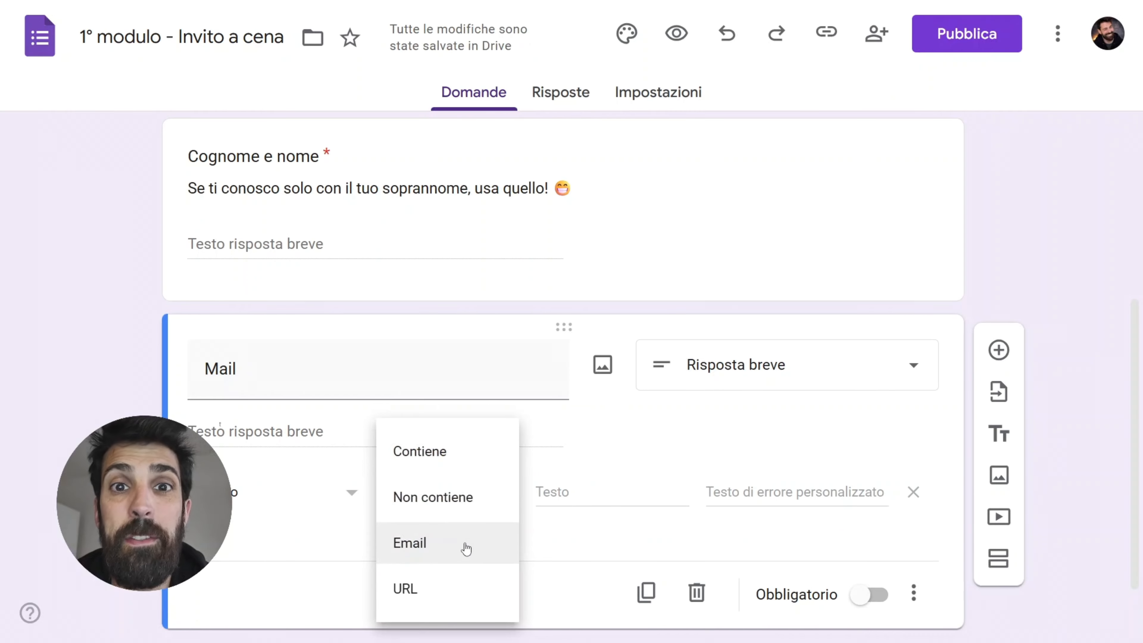
click(402, 545)
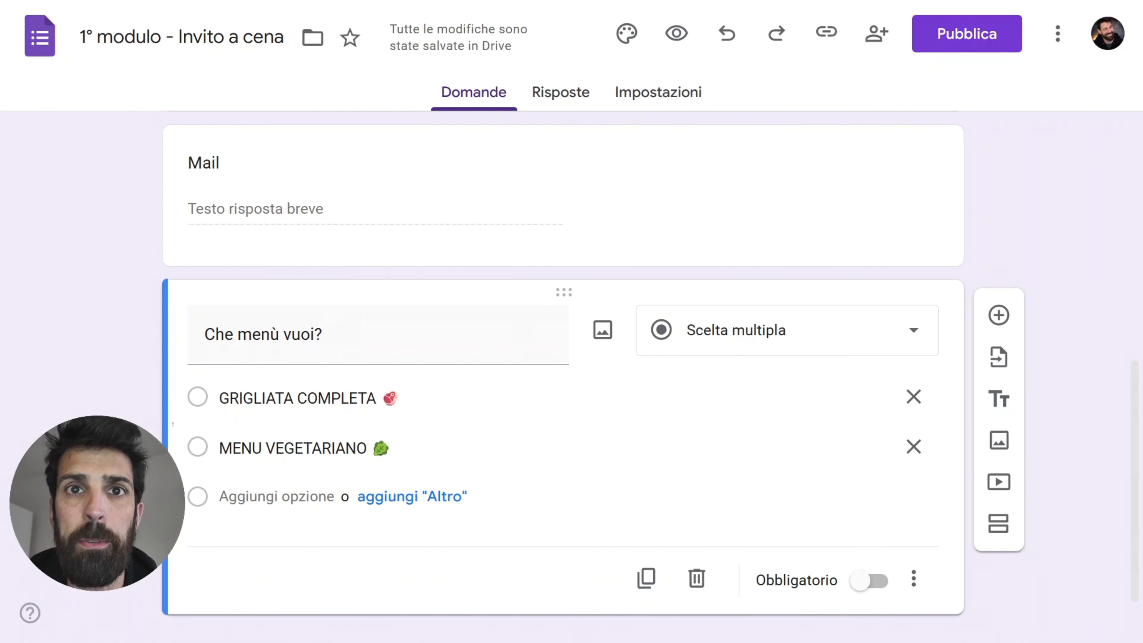
- Add the multiple-choice question "Vuoi star al sole o all'ombra?" and give its "UN POSTO AL SOLE!" option the orange sun picture from a "sole" image search
click(998, 314)
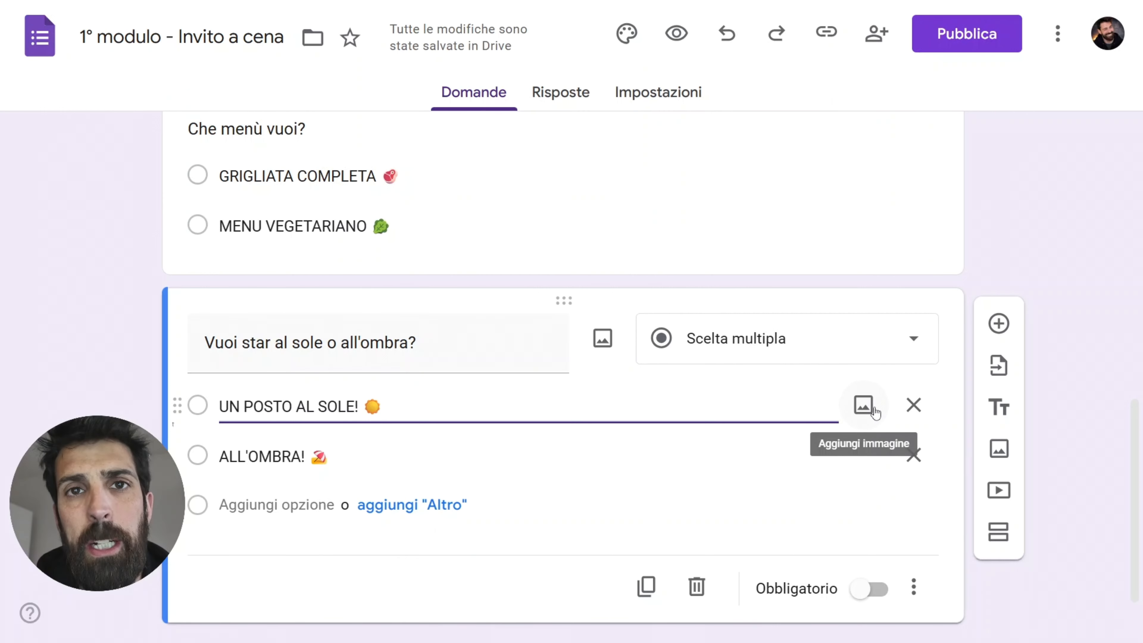
click(863, 405)
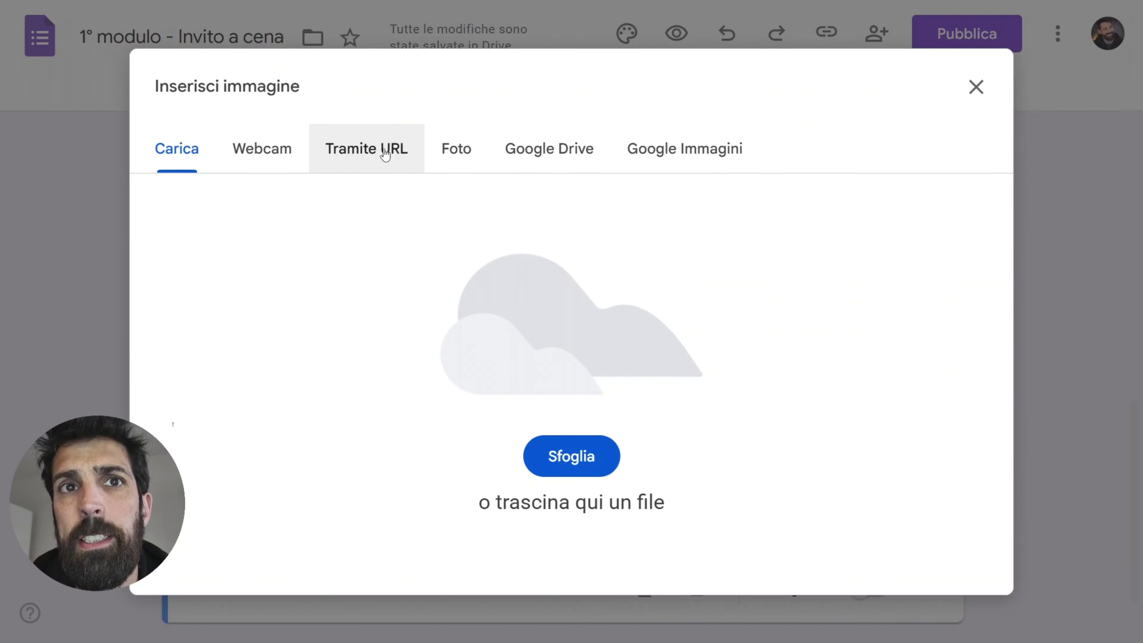
click(716, 152)
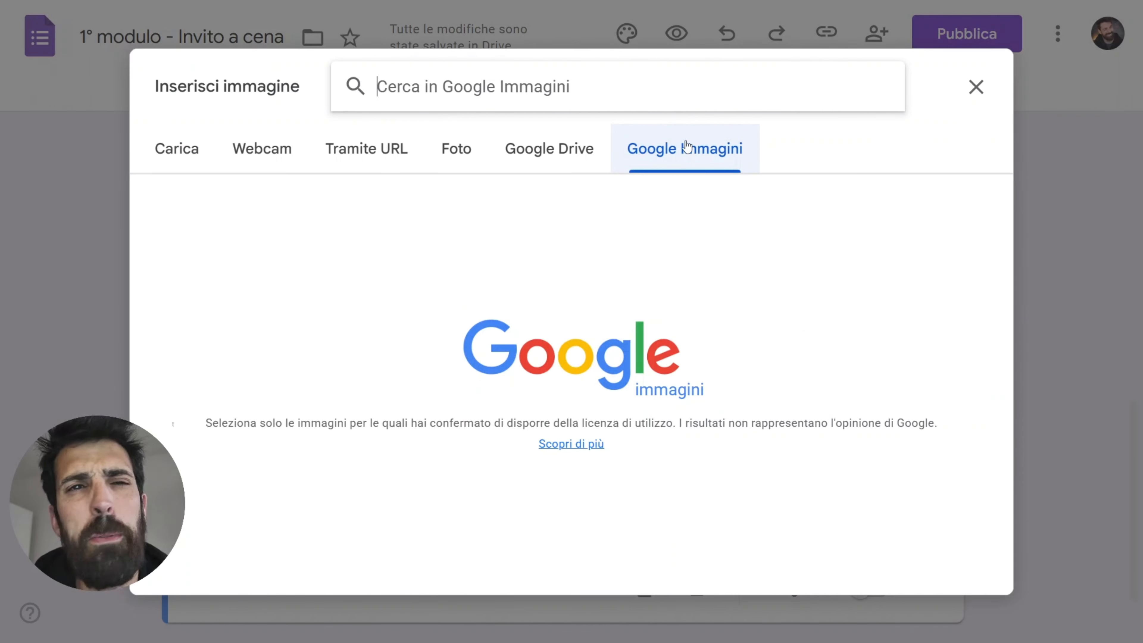
text(sole)
key(Return)
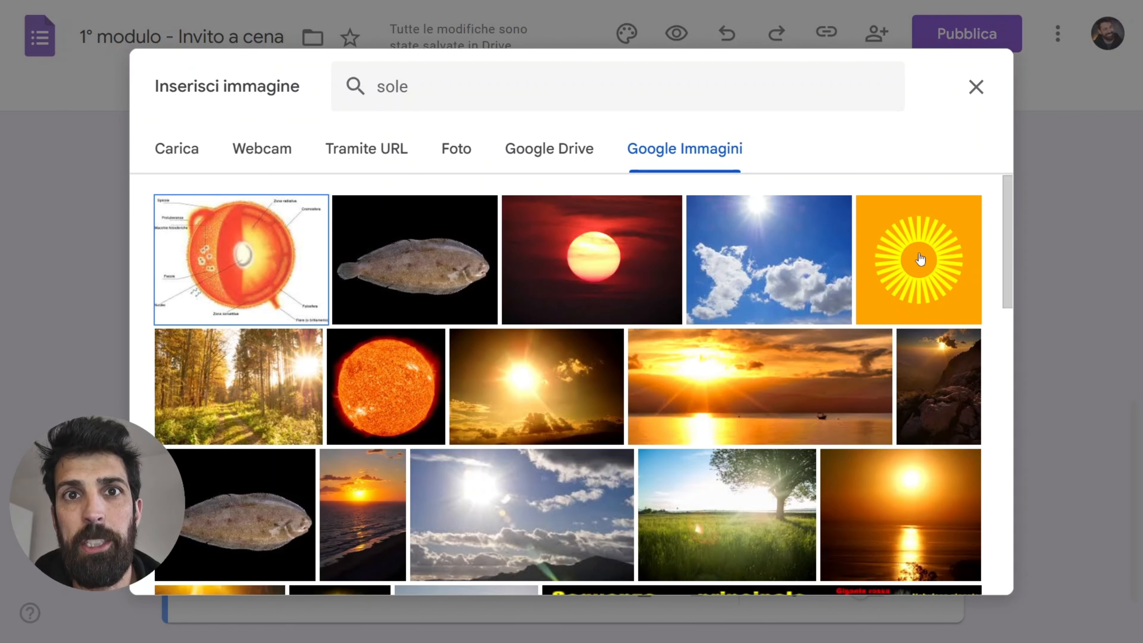
click(919, 259)
click(941, 569)
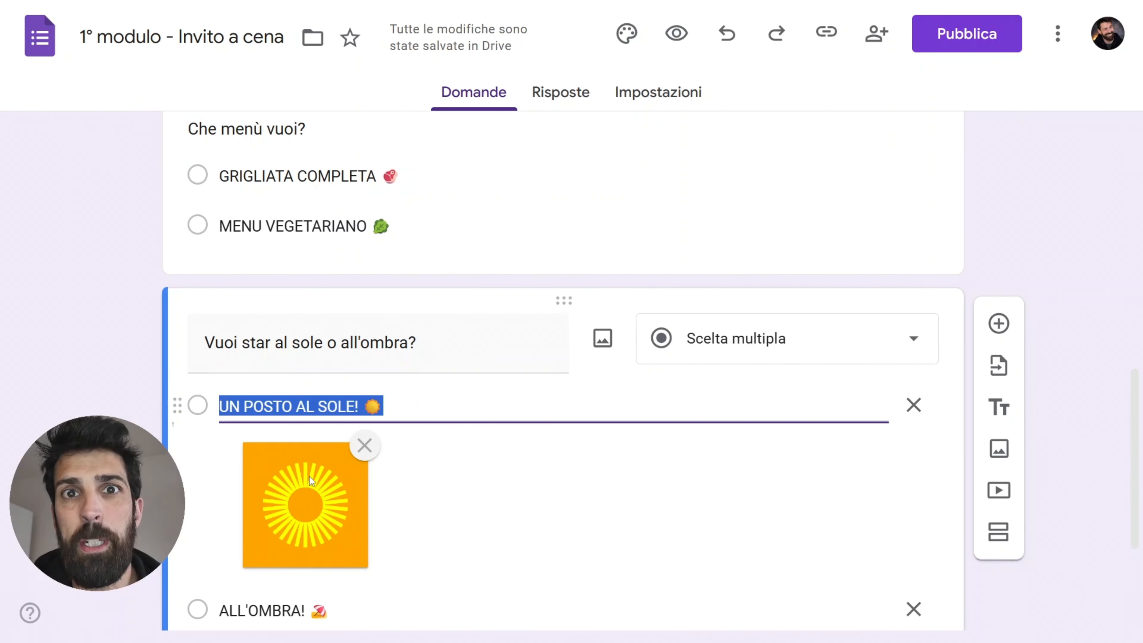
scroll(366, 520, down, 5)
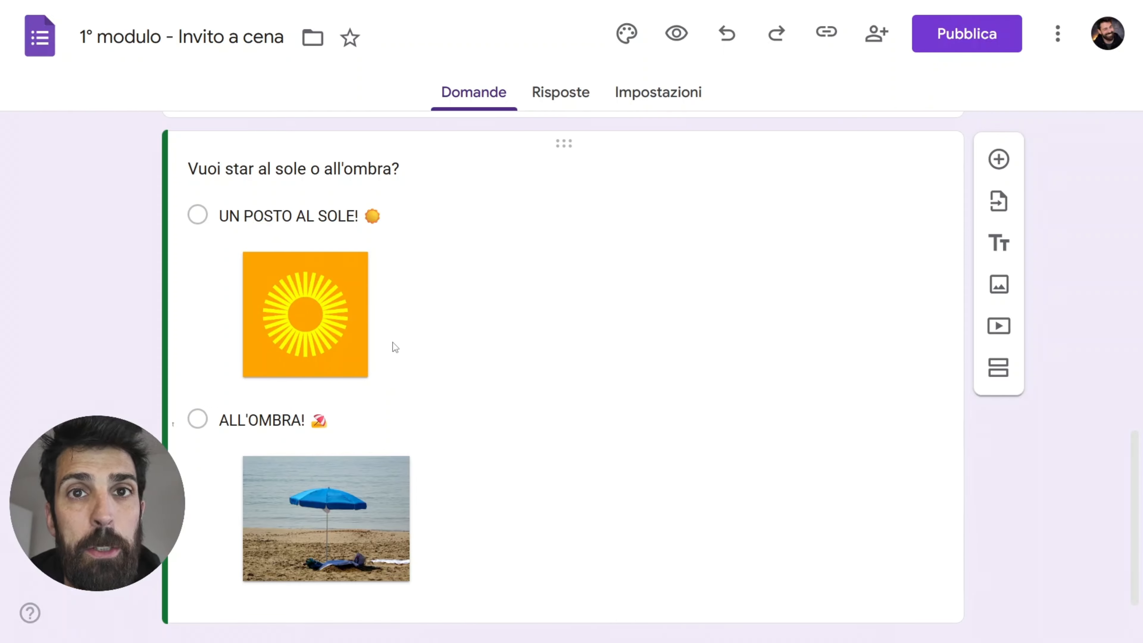
- Preview the form and look through its questions down to the end
click(672, 40)
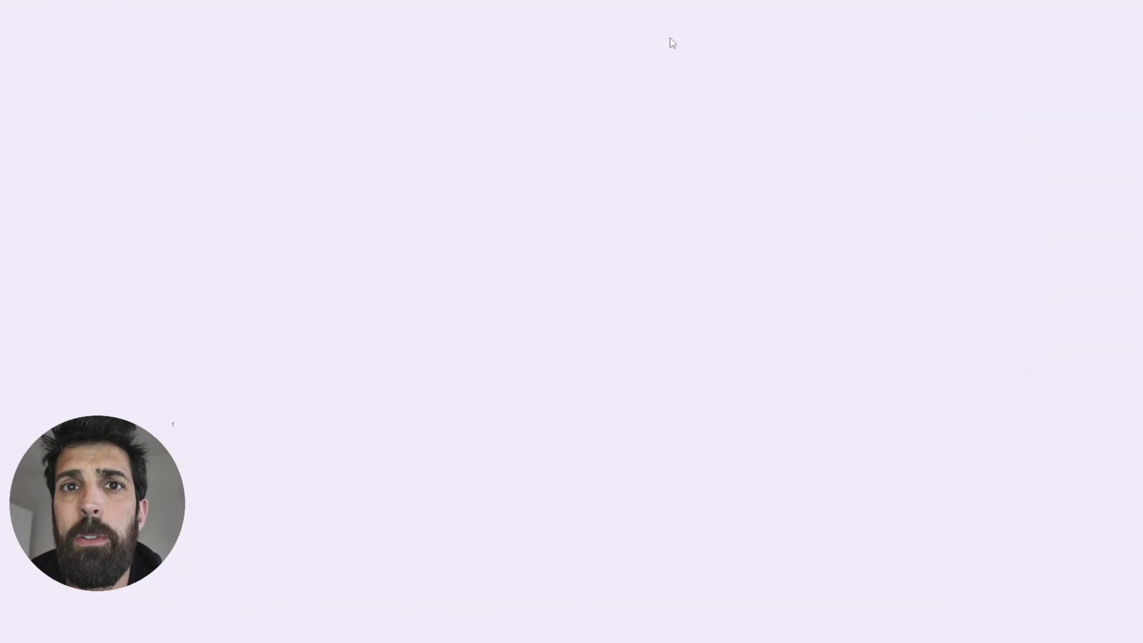
scroll(668, 42, down, 15)
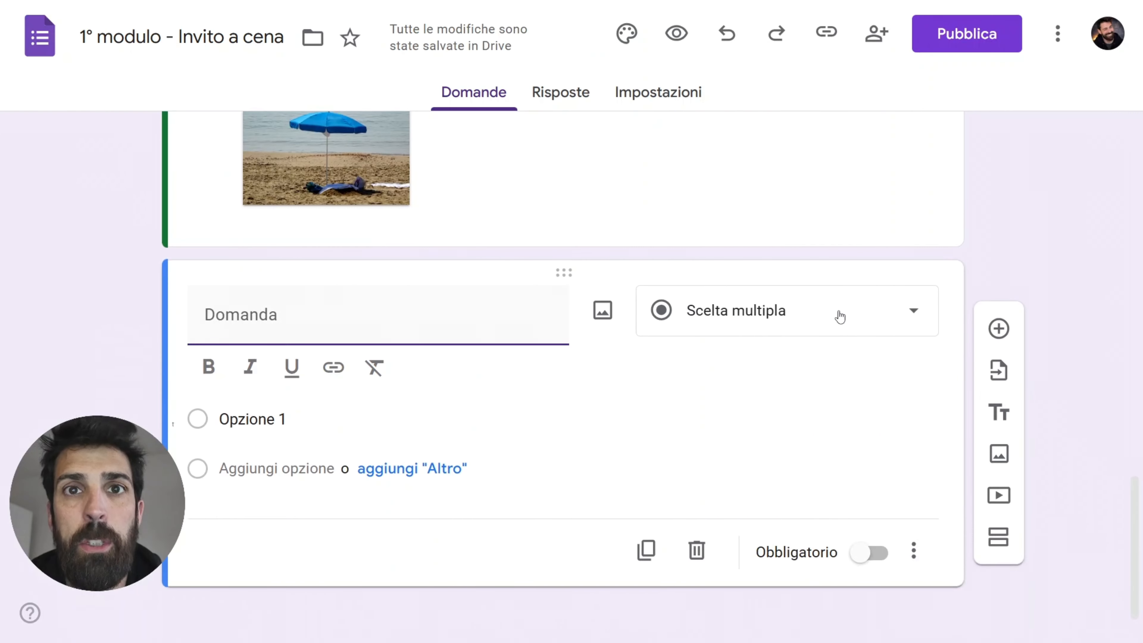
- Create the checkbox question "Hai qualche intolleranza / scelta alimentare?" with Vegano, Vegetariano, Intolleranza al Glutine, Intolleranza al Lattosio, Intolleranza ai bambini urlanti and Altro
click(837, 313)
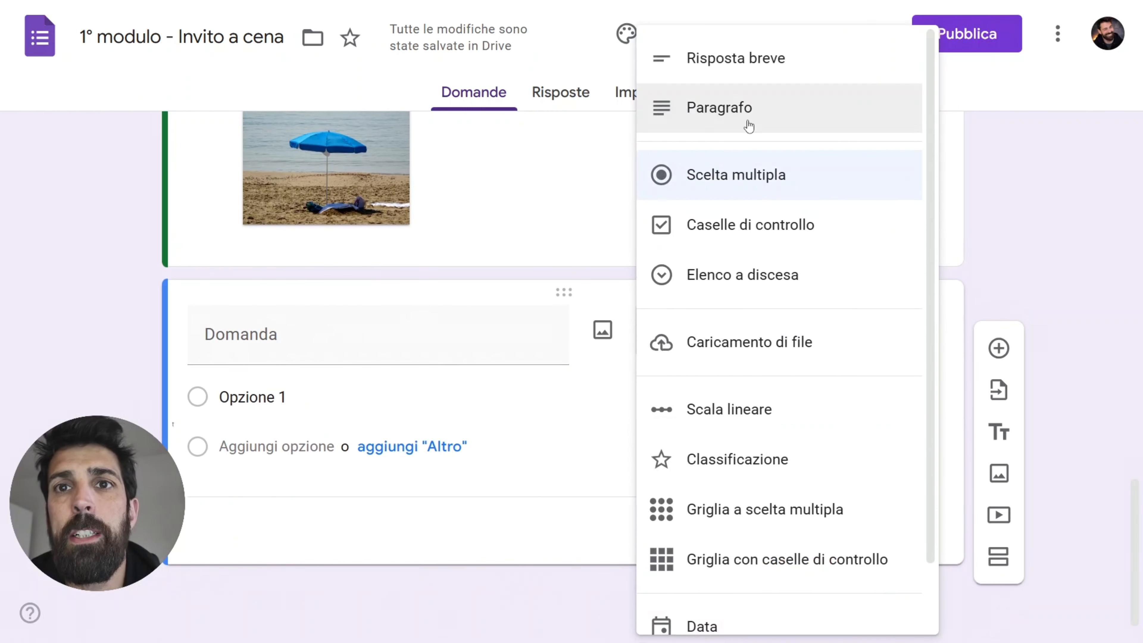
click(755, 227)
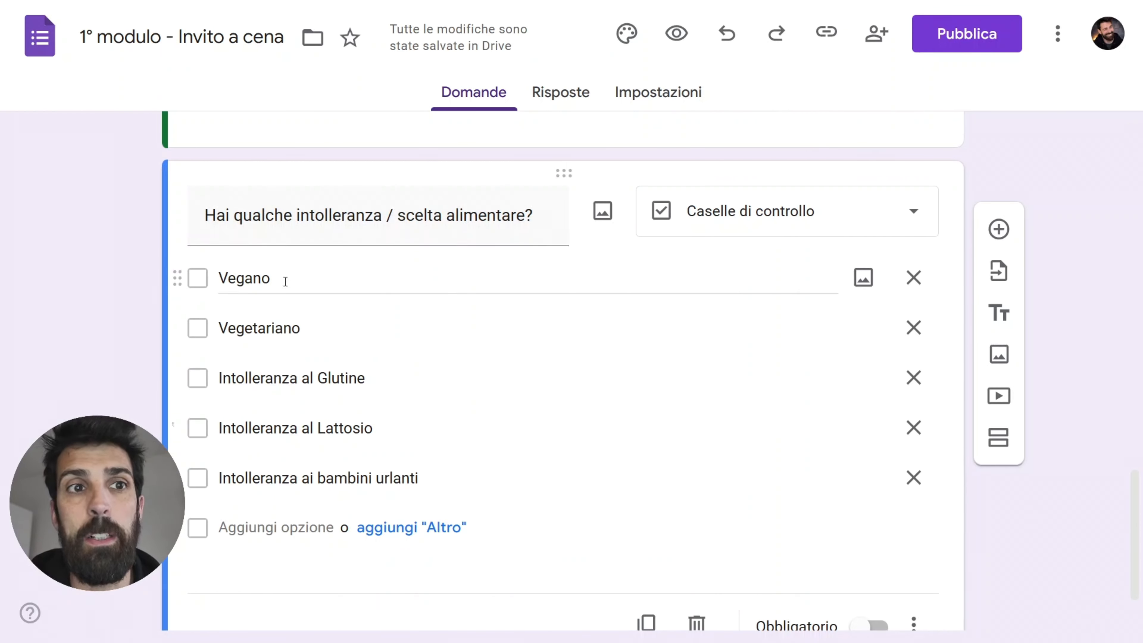
click(438, 530)
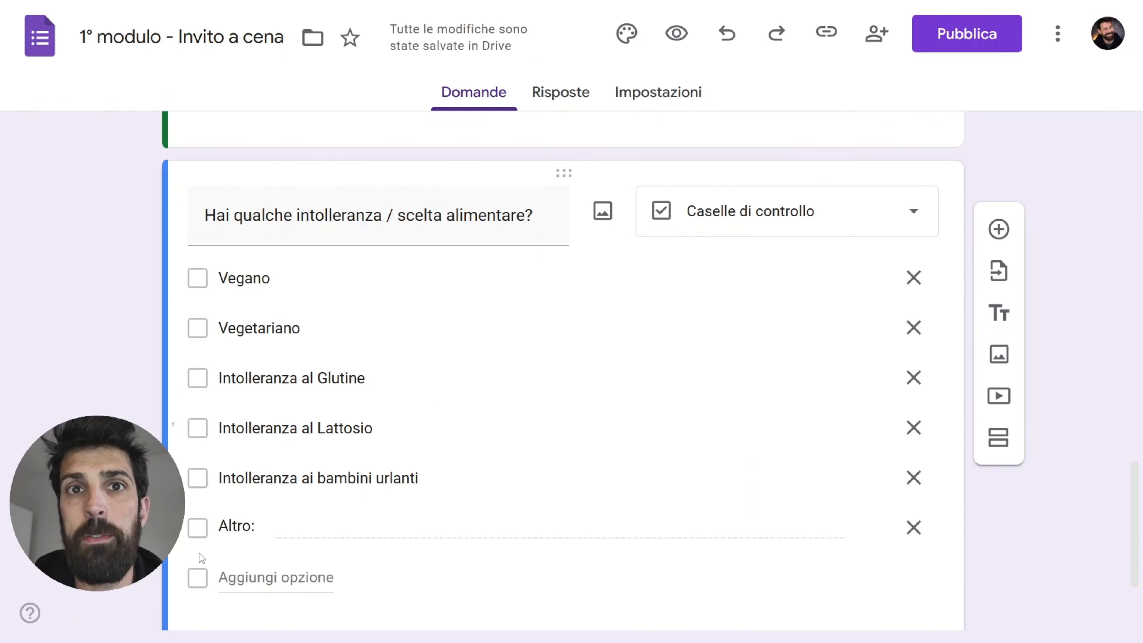
- Check the answer choices of the "Porti qualcosa anche tu?" drop-down question in the form preview
scroll(202, 552, down, 3)
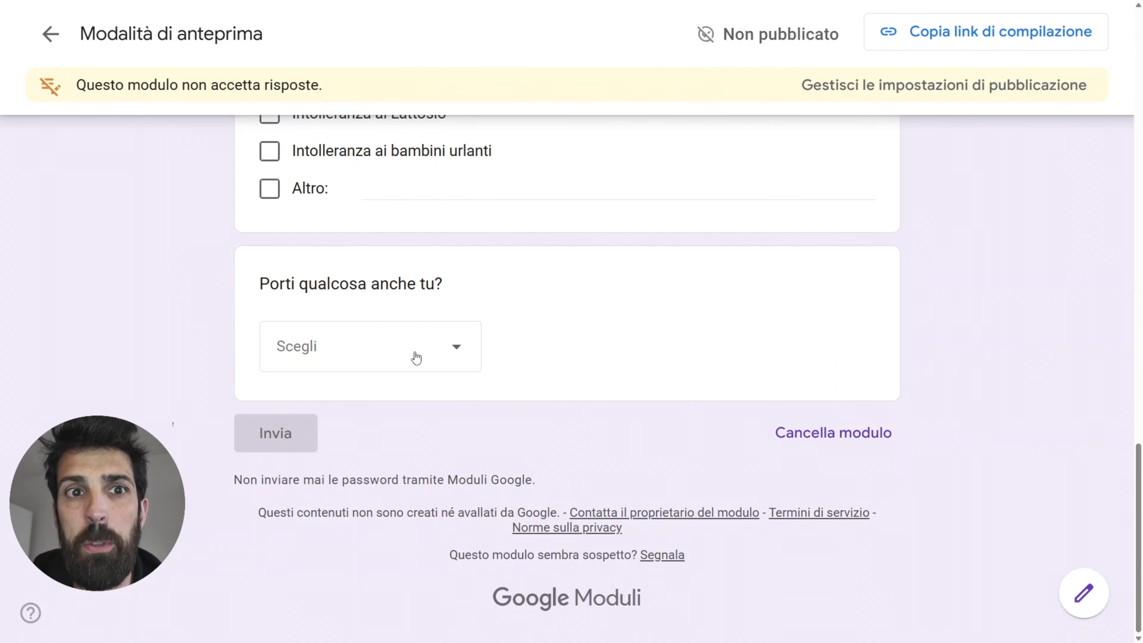
click(400, 353)
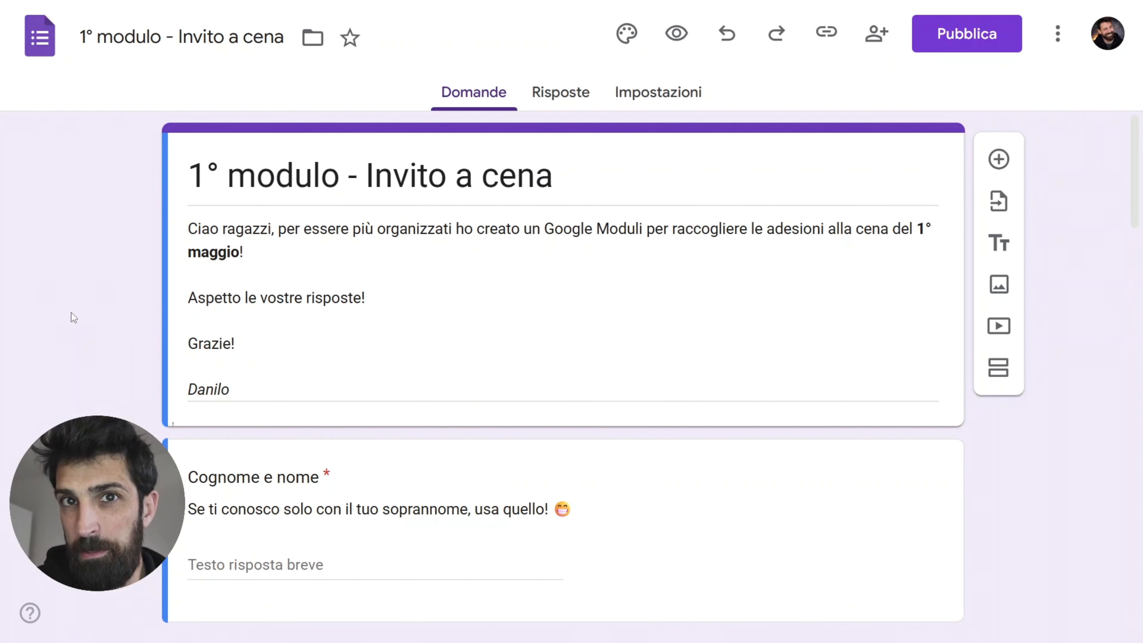
- Set the form's theme colour to green #4caf50 with the darkest green background, and use the barbecue header image from "Gastronomia e ristoranti"
click(633, 47)
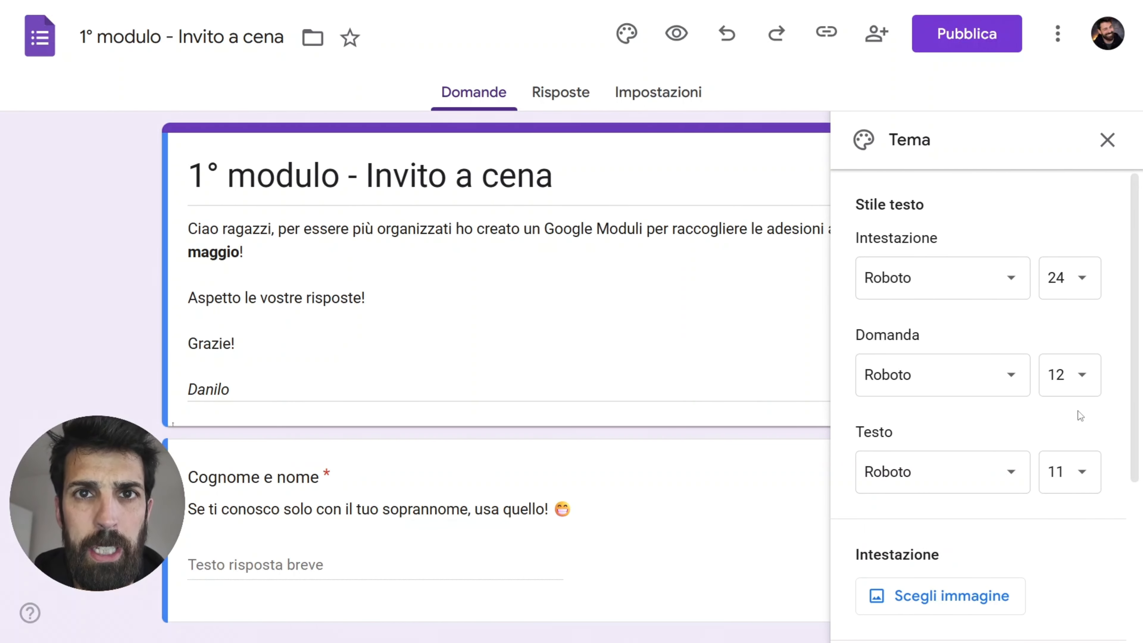
scroll(1076, 410, down, 5)
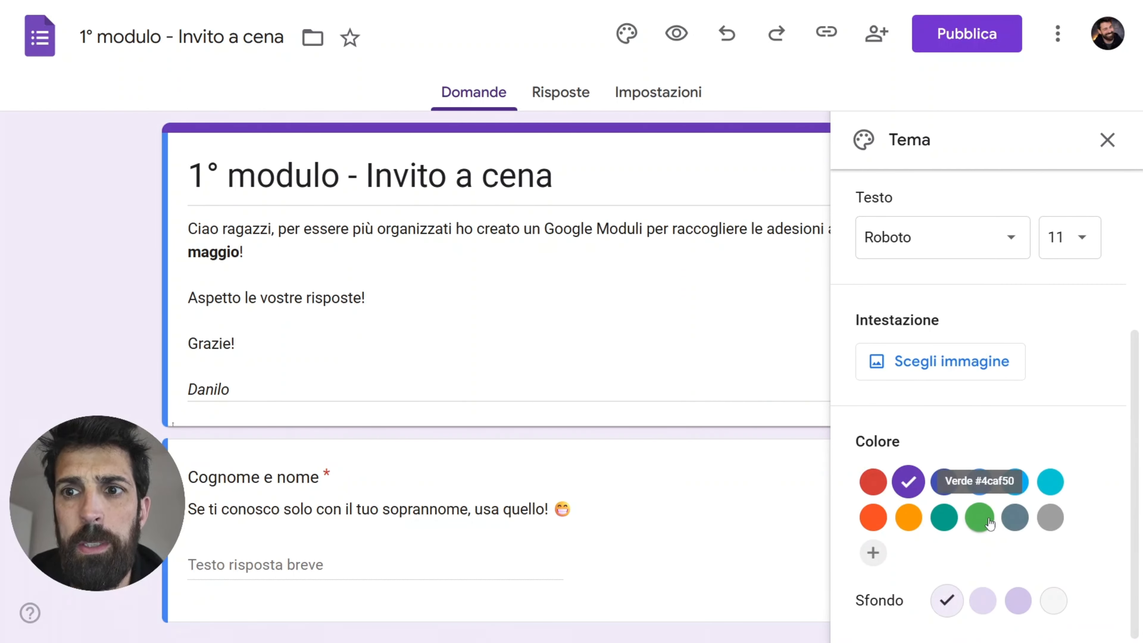
click(979, 517)
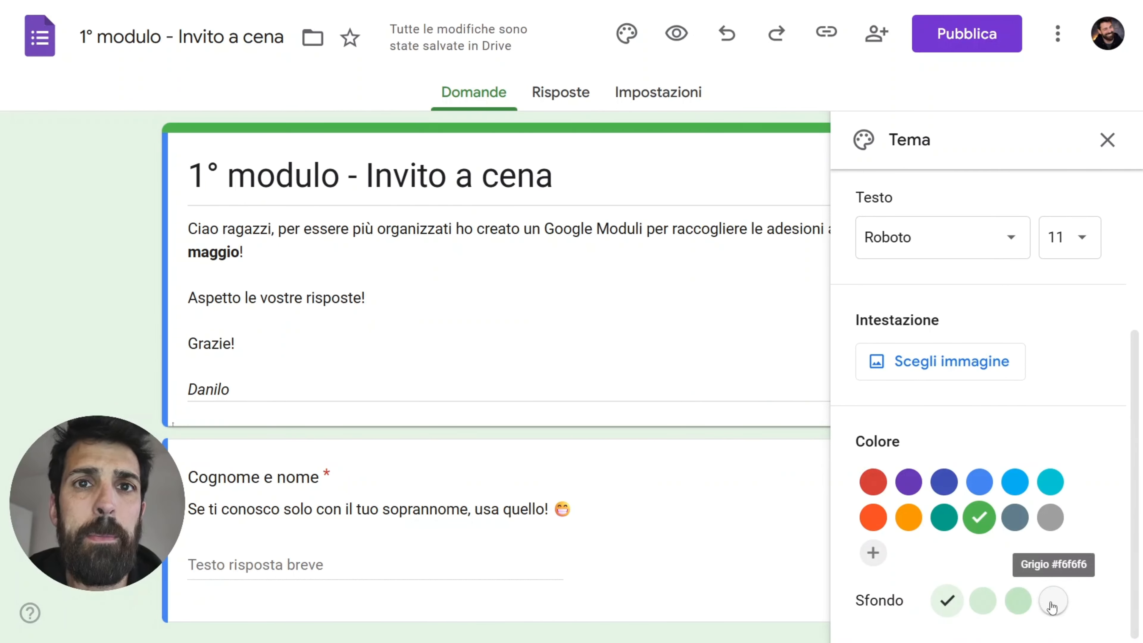
click(1028, 605)
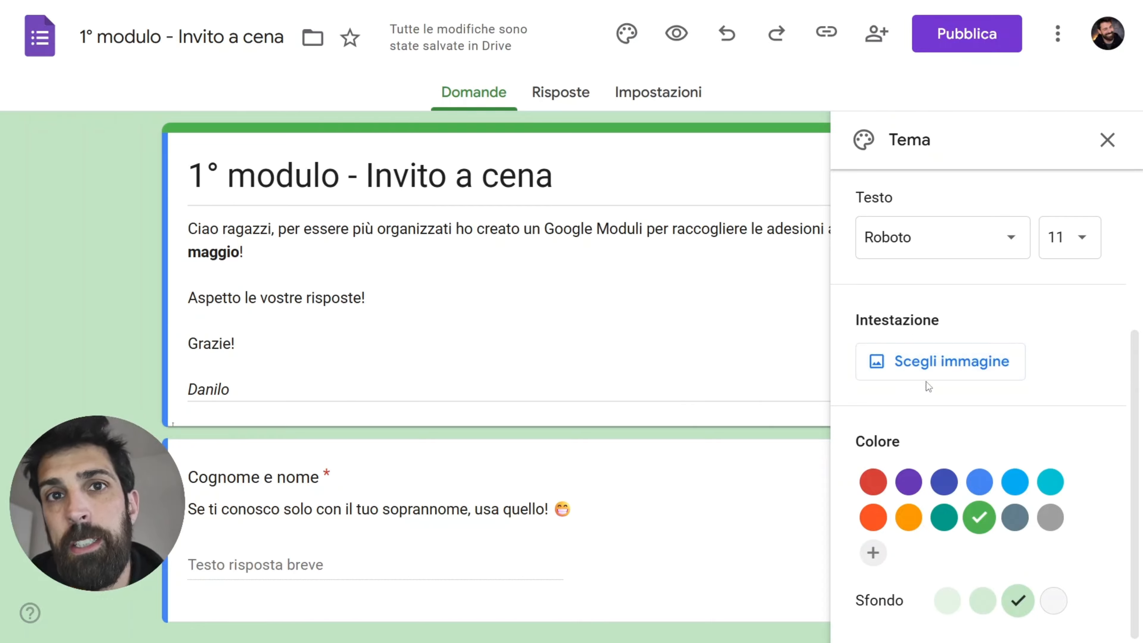
click(926, 372)
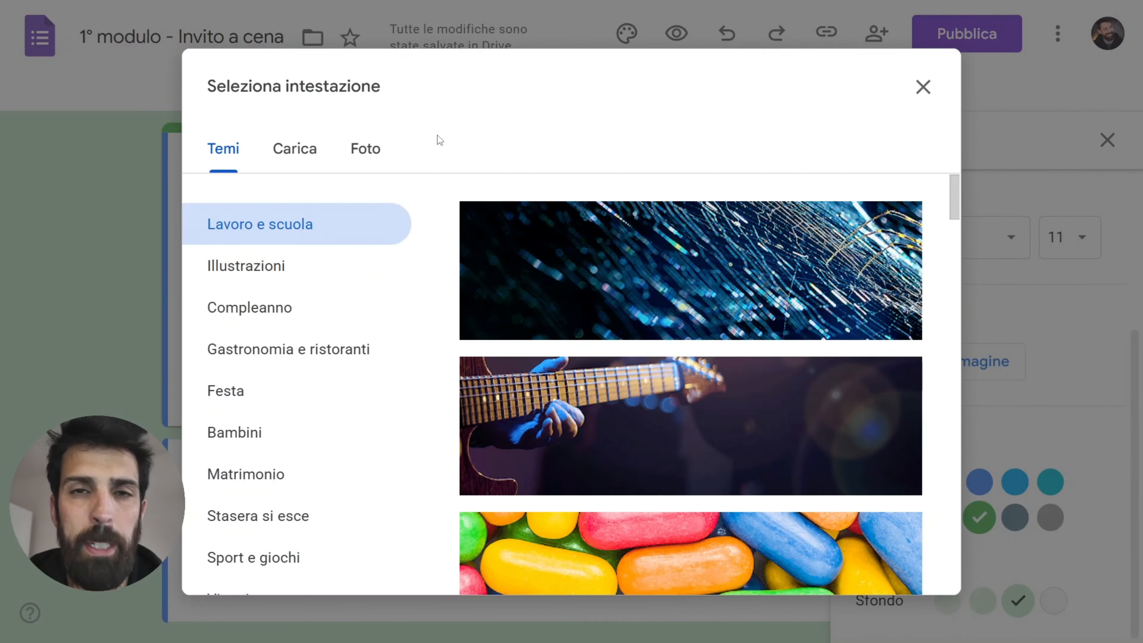
click(360, 349)
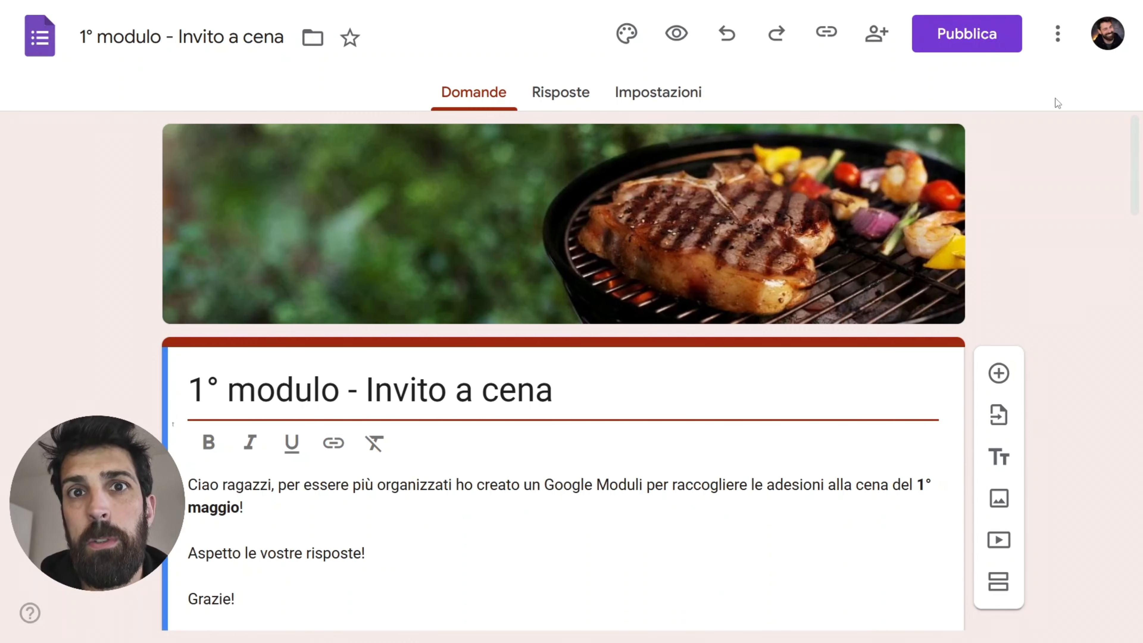
- Publish the form for anyone with the link and copy its shortened response link
click(1011, 42)
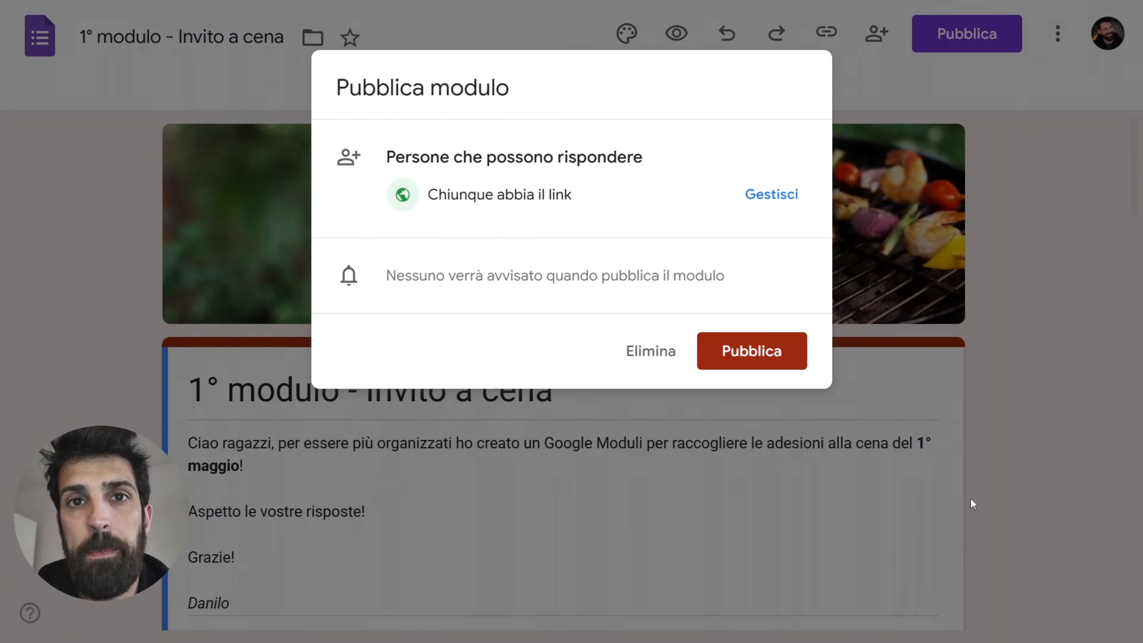
click(742, 358)
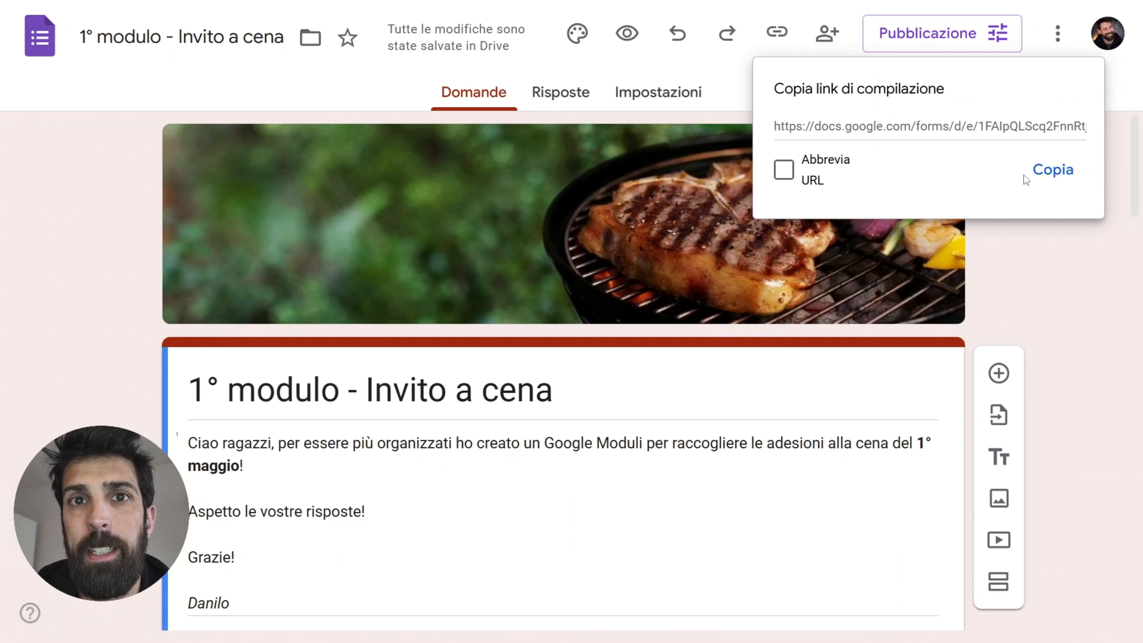
click(783, 176)
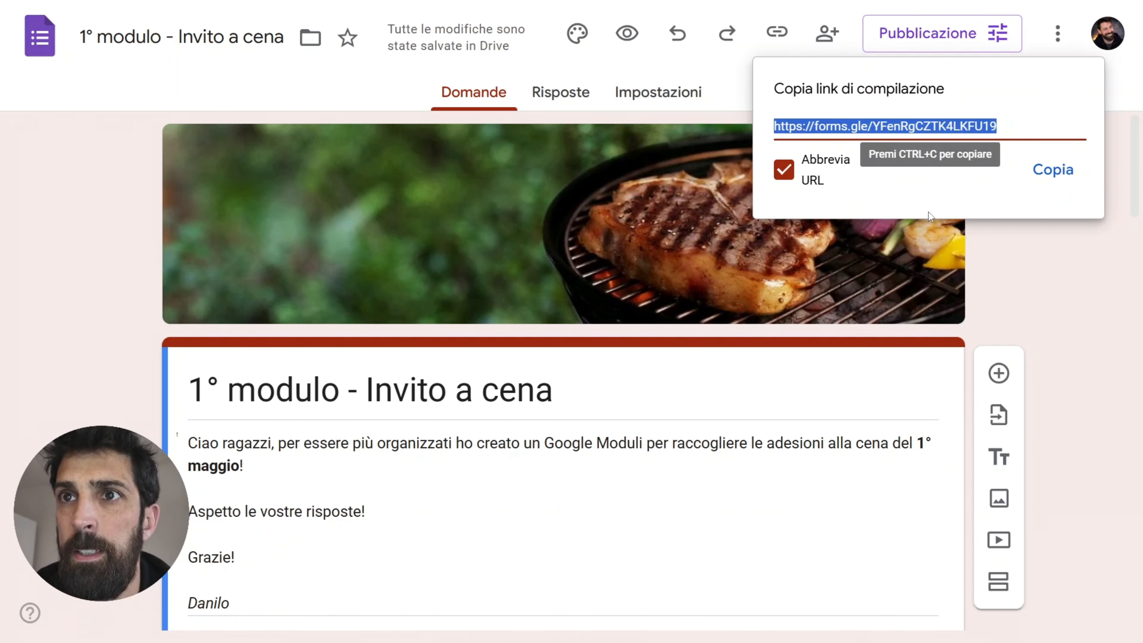
click(1039, 170)
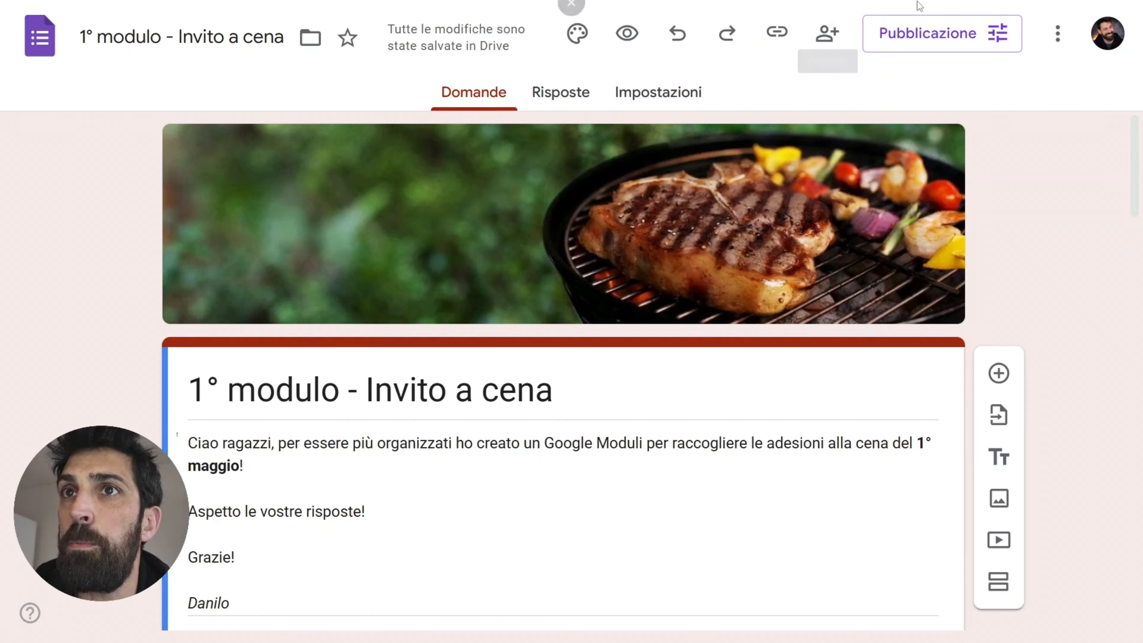
- Try pausing and resuming response acceptance, and check the closing options by specific date and by number of responses
click(953, 45)
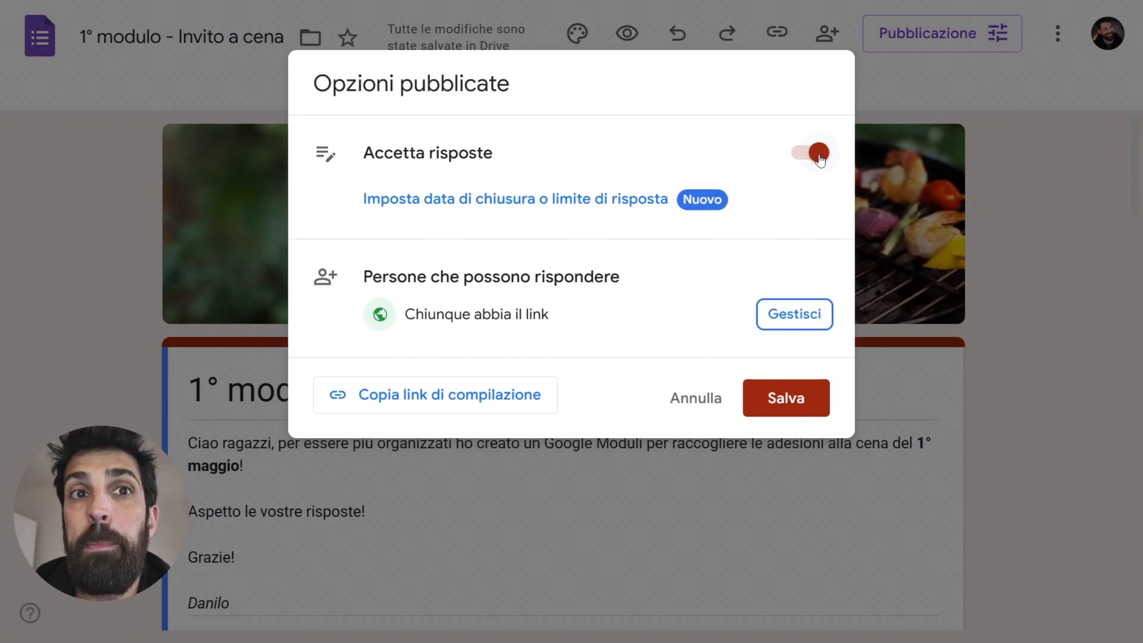
click(818, 154)
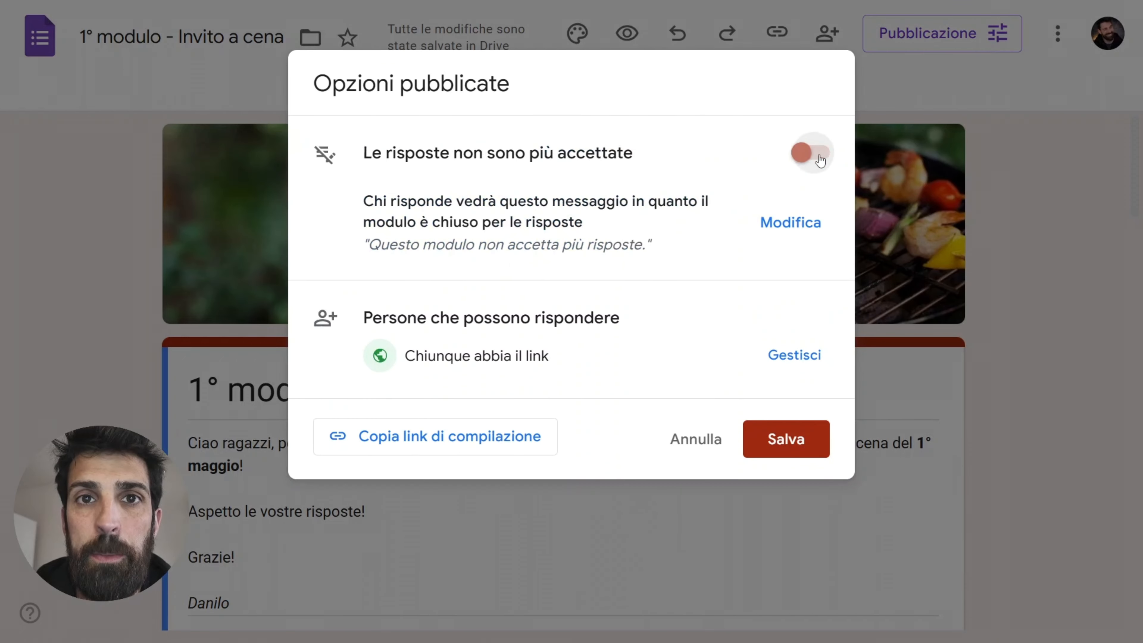
click(817, 155)
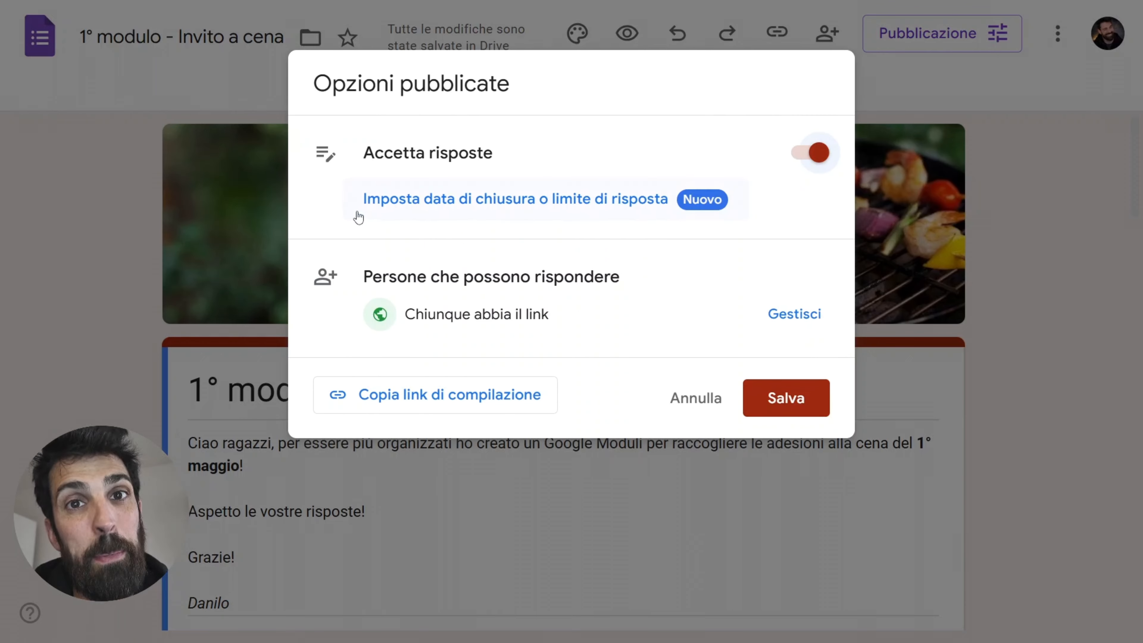
click(597, 210)
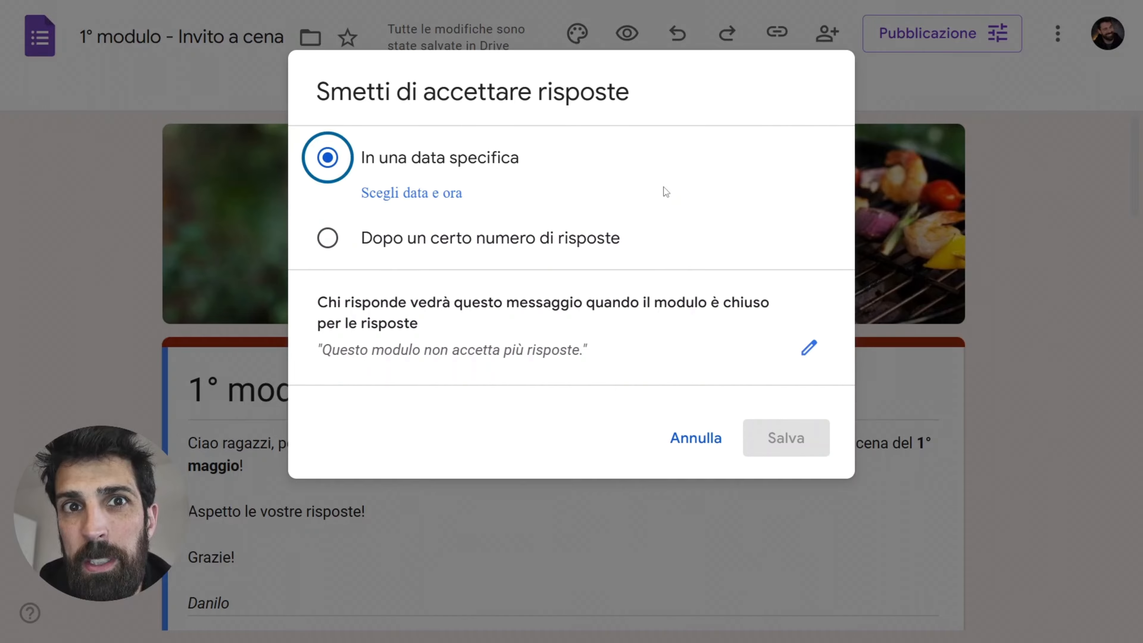
click(328, 239)
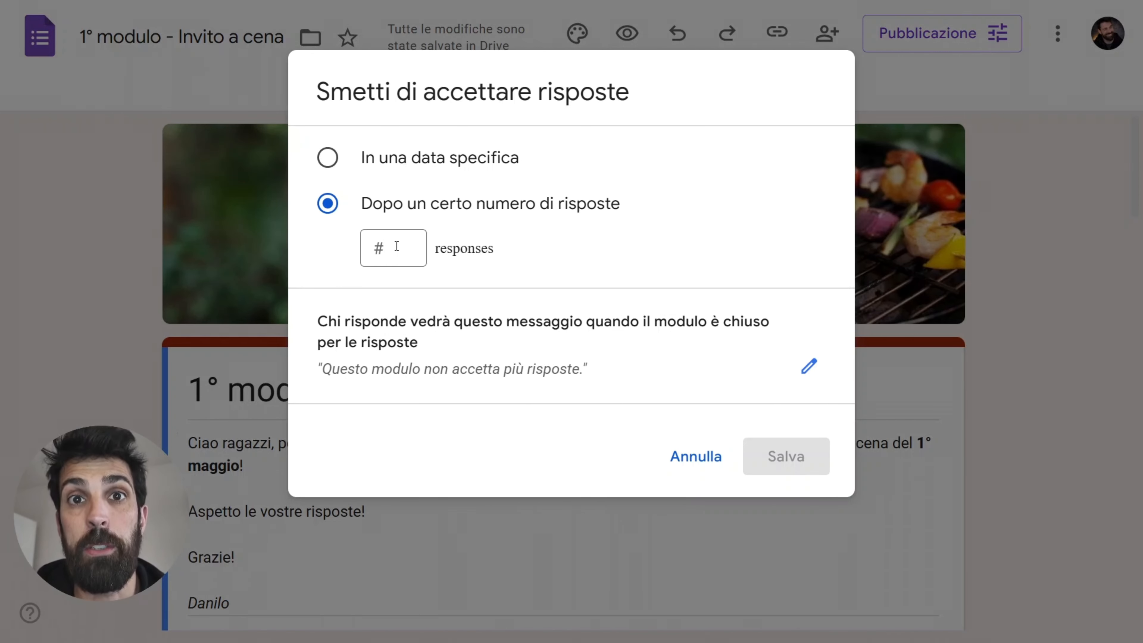
key(Escape)
- Preview the published form and look through its header and questions down to "Porti qualcosa anche tu?"
click(626, 33)
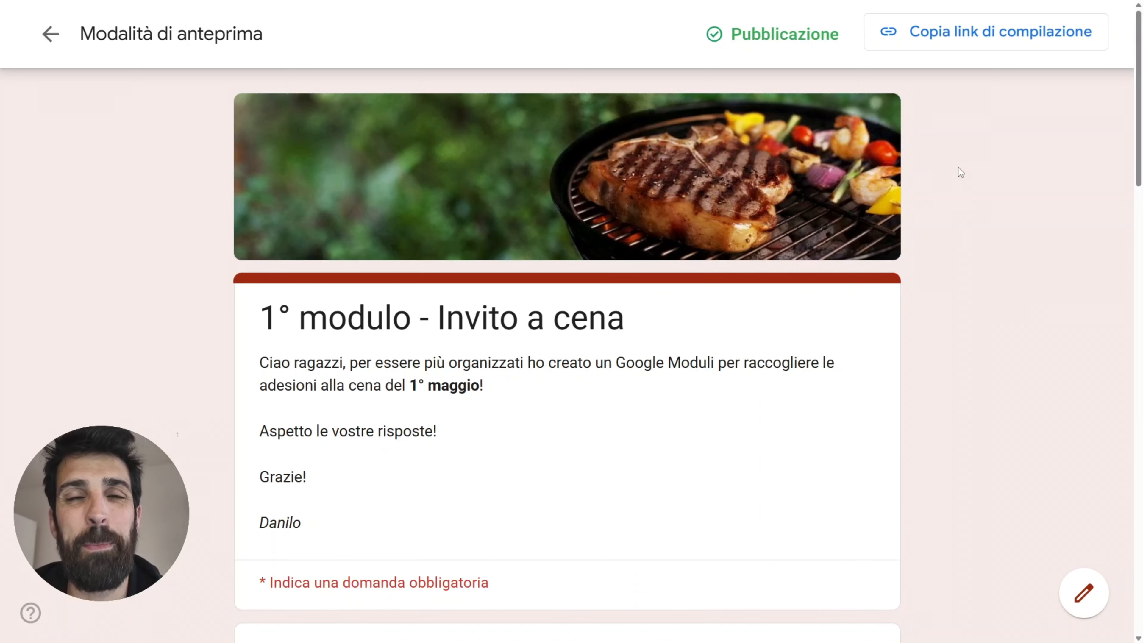
scroll(408, 234, down, 10)
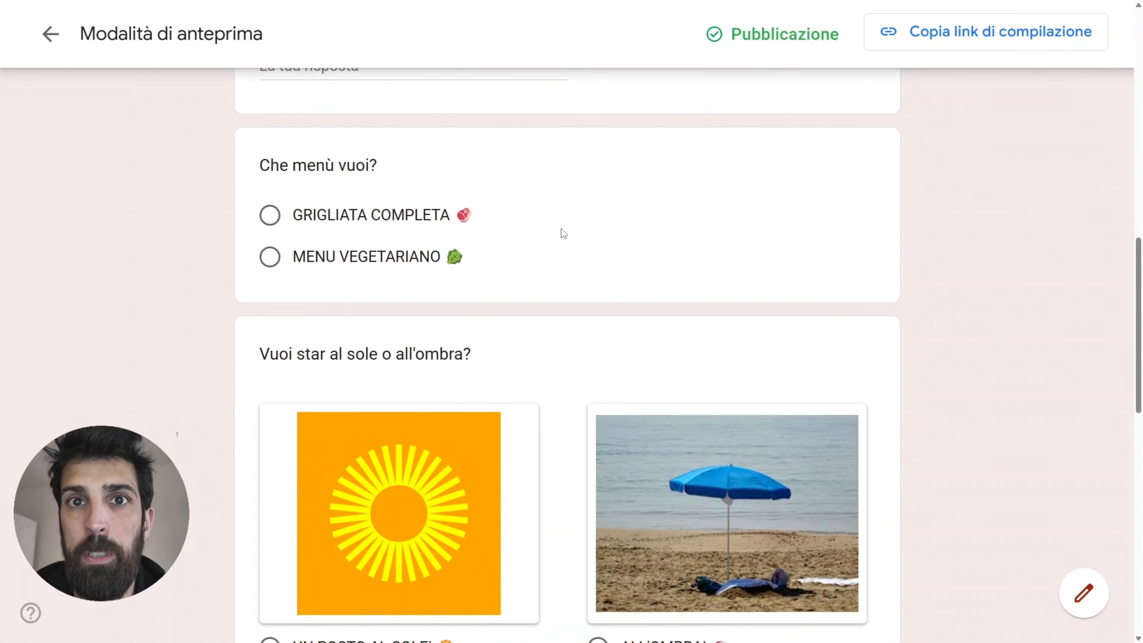
scroll(535, 270, down, 8)
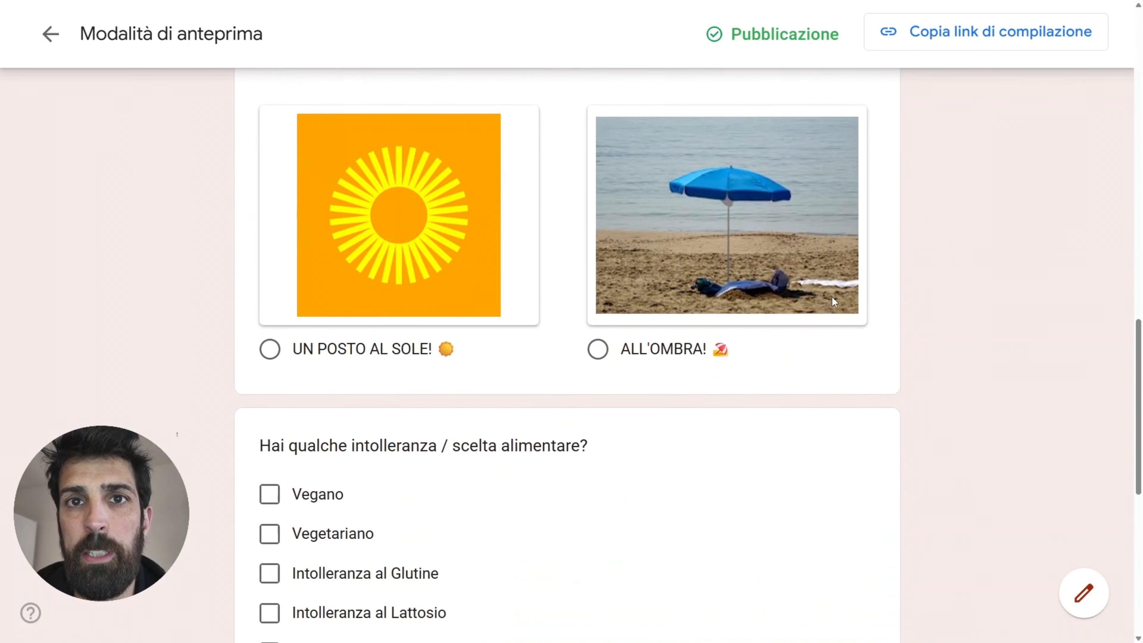
scroll(801, 297, down, 1)
scroll(676, 404, down, 6)
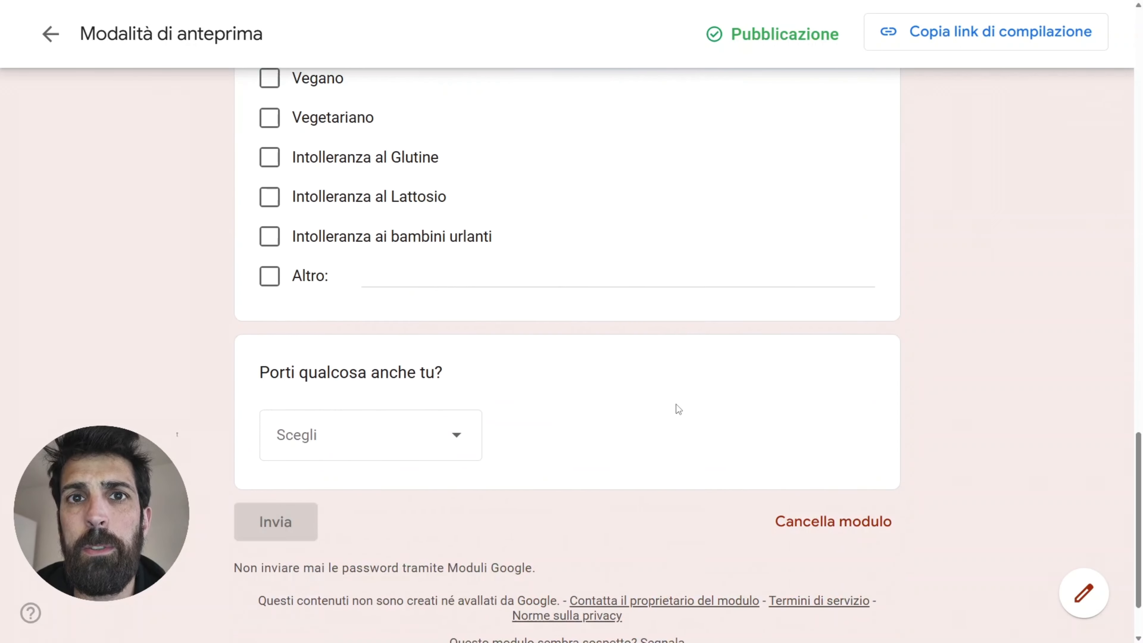
click(459, 363)
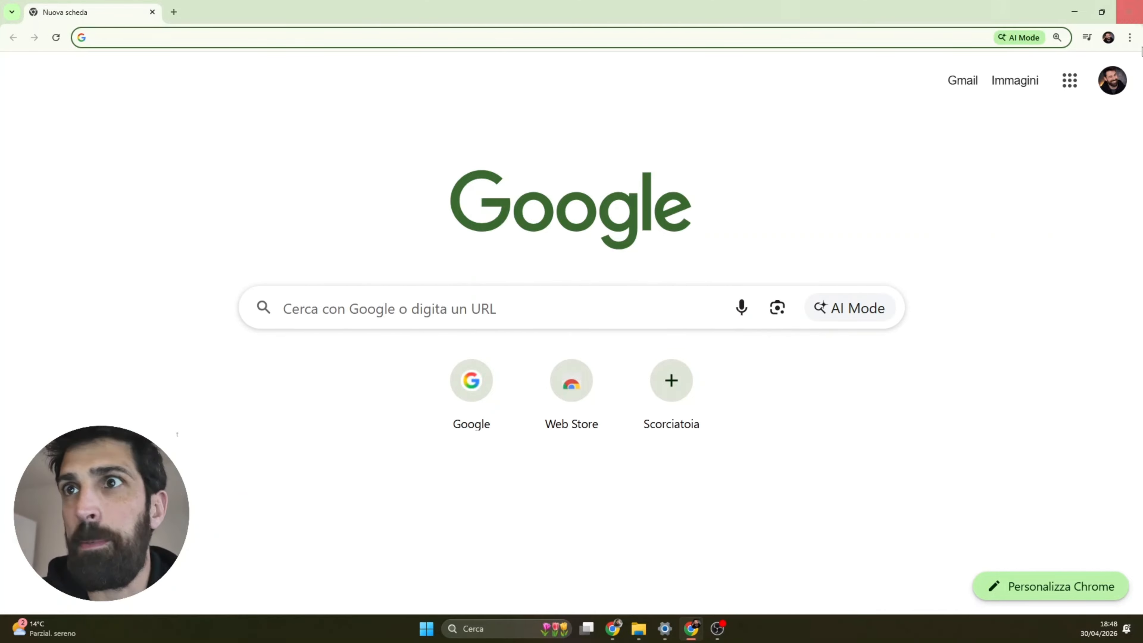
- Go to Google Moduli from the Google apps and reopen the recent form "1° modulo - Invito a cena"
click(1083, 79)
scroll(998, 439, down, 8)
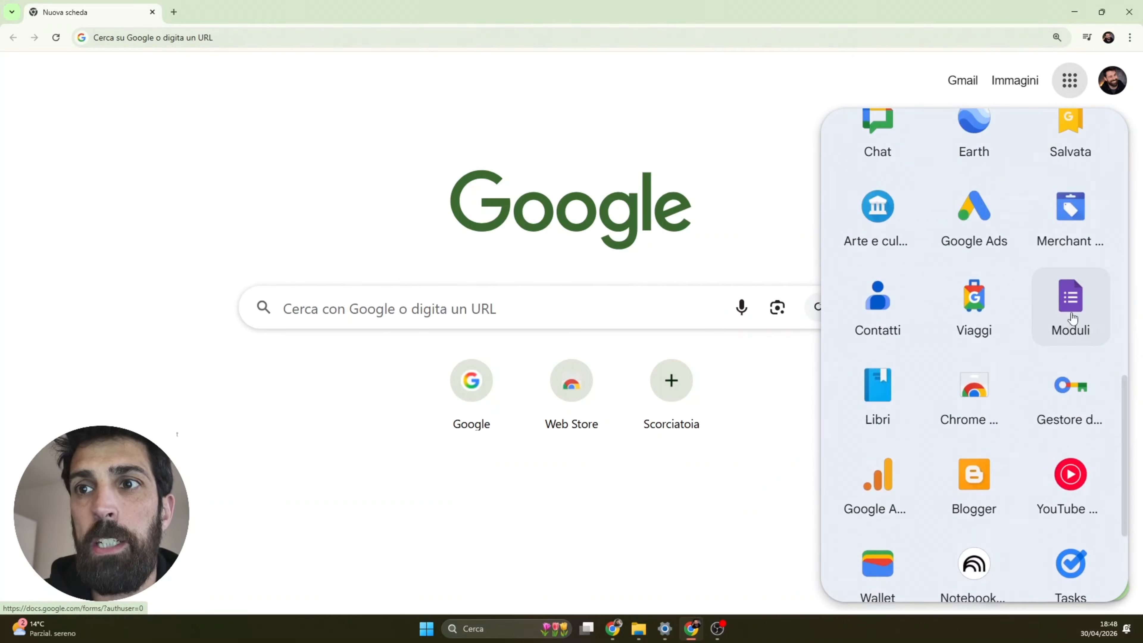
click(1098, 325)
scroll(561, 484, down, 3)
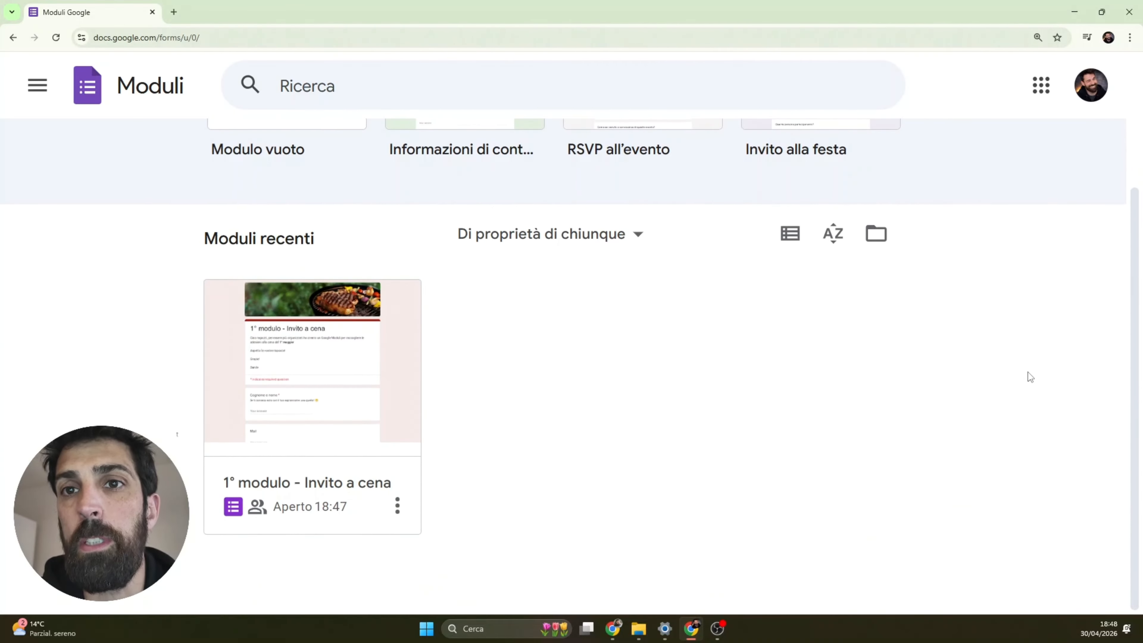
click(370, 379)
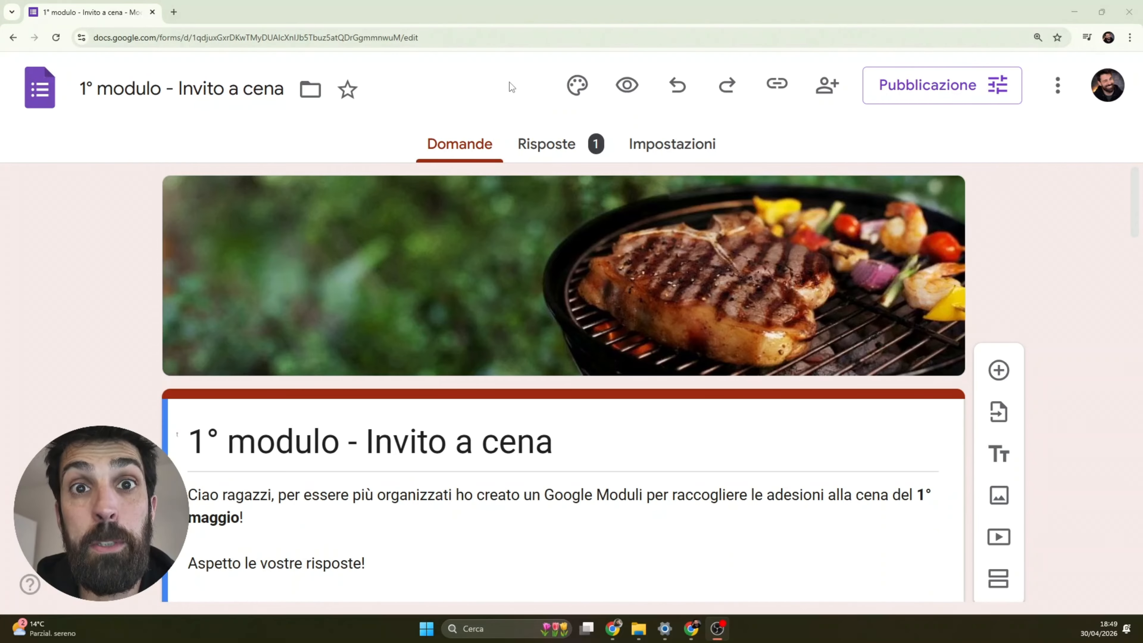
- Review the form's response summary, examining the answers and charts for each question
click(544, 146)
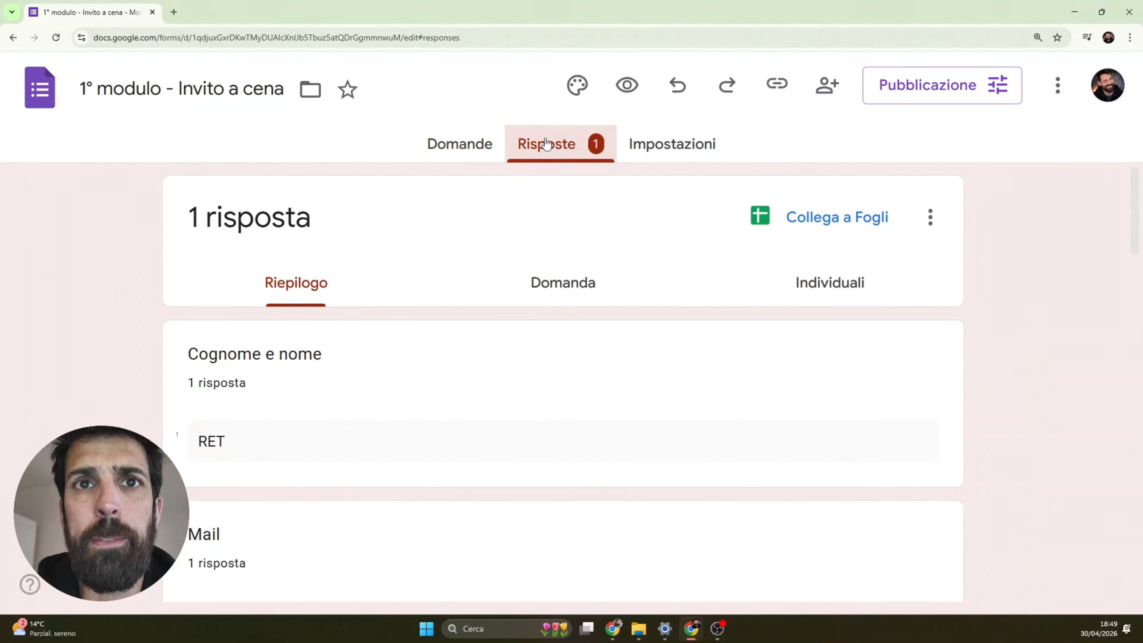
scroll(817, 338, down, 10)
scroll(816, 337, down, 6)
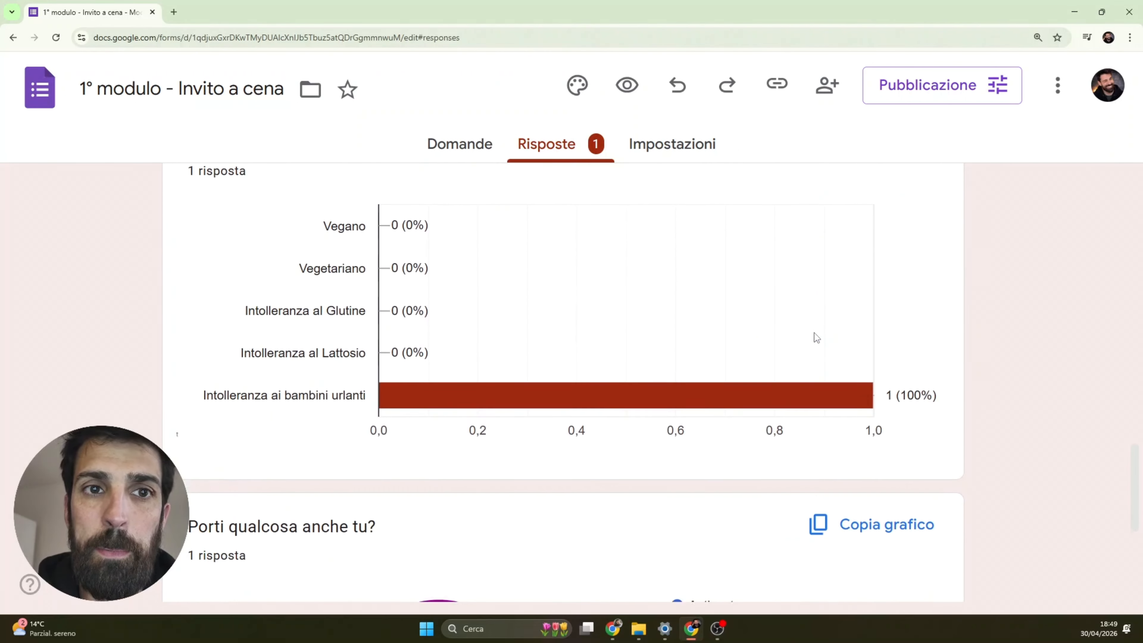
scroll(816, 337, down, 4)
scroll(816, 337, down, 2)
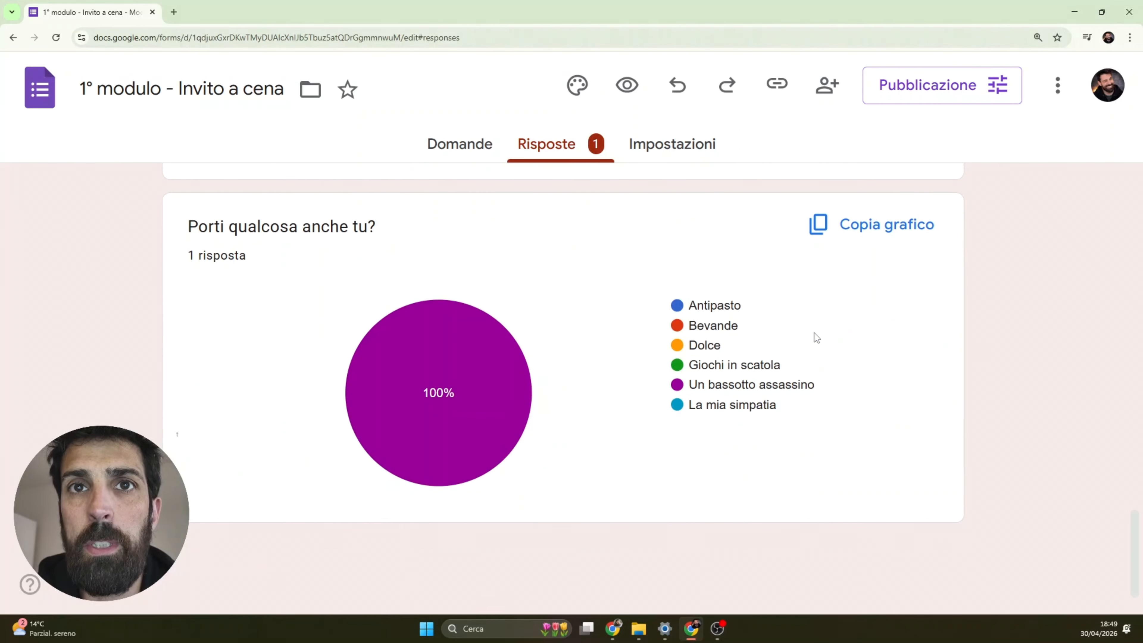
scroll(817, 338, up, 10)
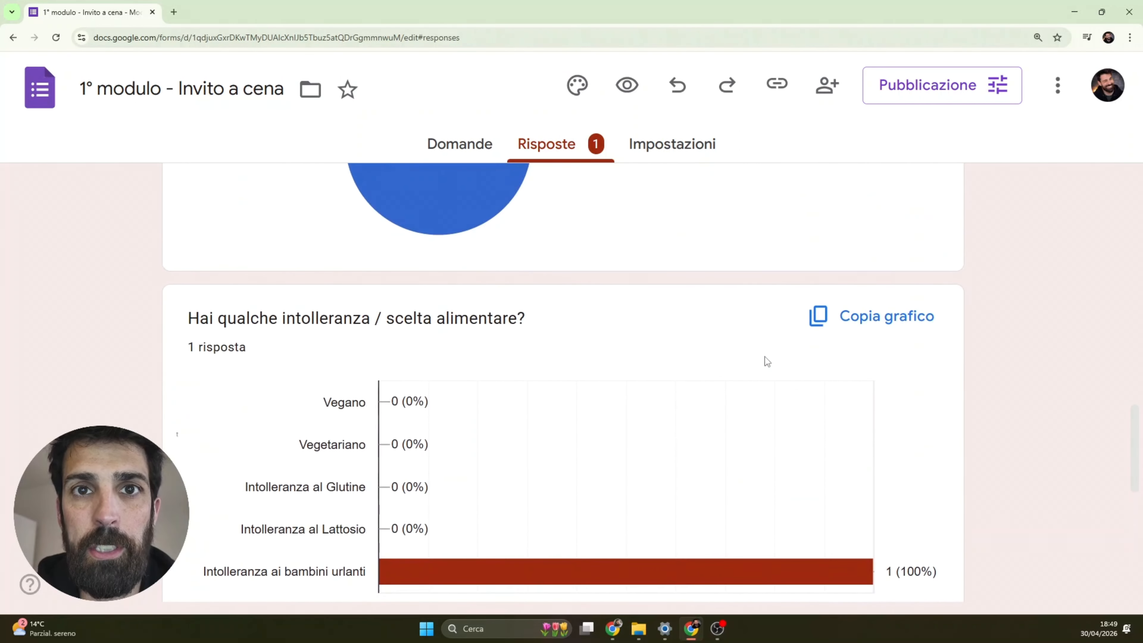